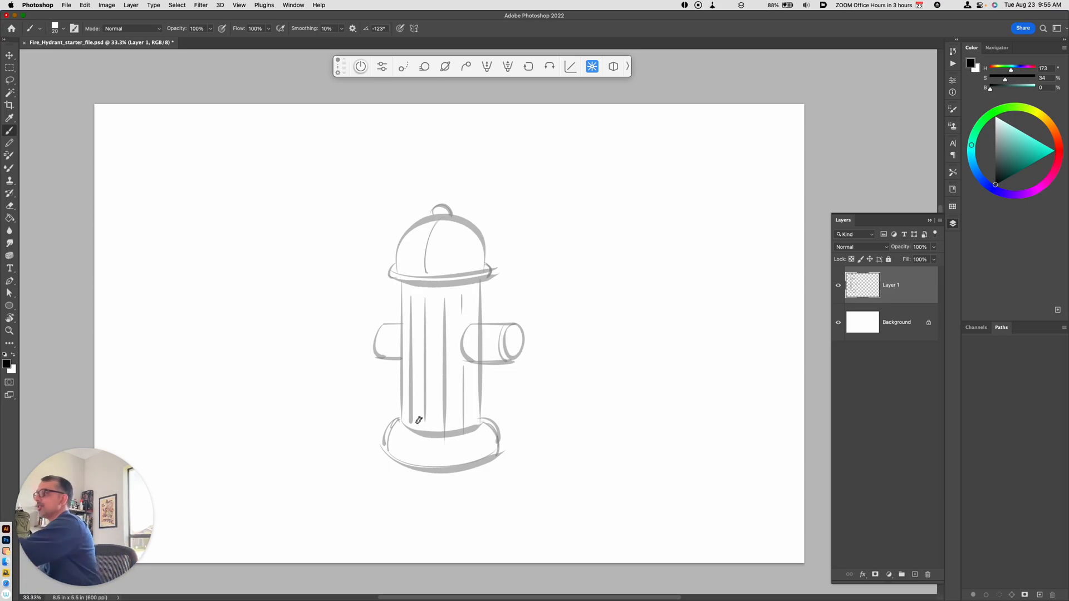
Step: Choose the Hard Round Pressure Size brush from the General Brushes set
{"action": "left_click", "coordinate": [62, 28]}
{"action": "left_click_drag", "start_coordinate": [118, 341], "coordinate": [126, 413]}
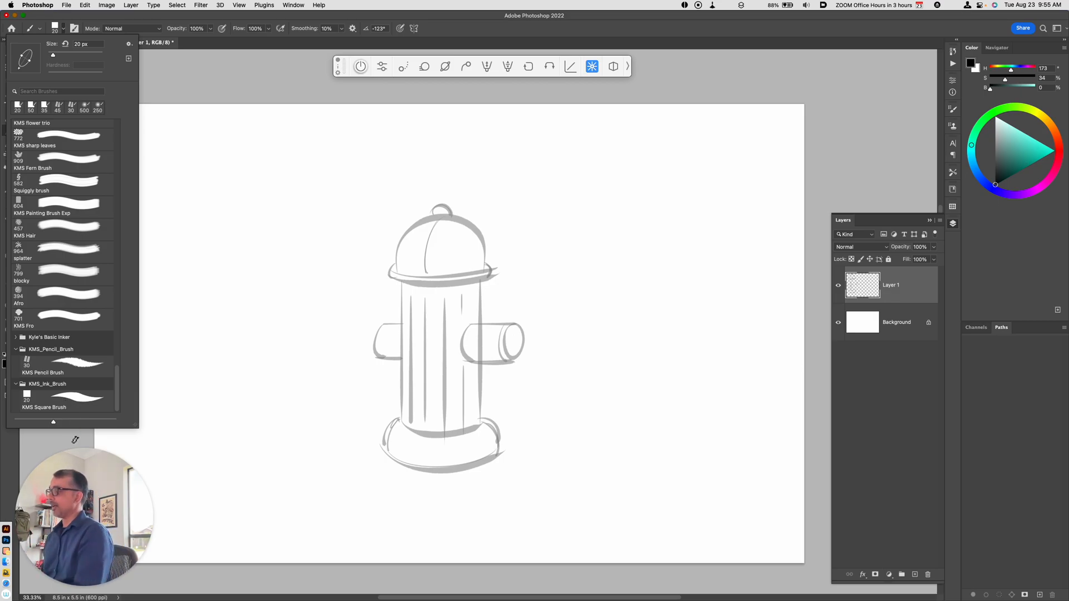
{"action": "scroll", "coordinate": [122, 390], "scroll_direction": "up", "scroll_amount": 1}
{"action": "left_click_drag", "start_coordinate": [120, 384], "coordinate": [119, 123]}
{"action": "left_click", "coordinate": [16, 174]}
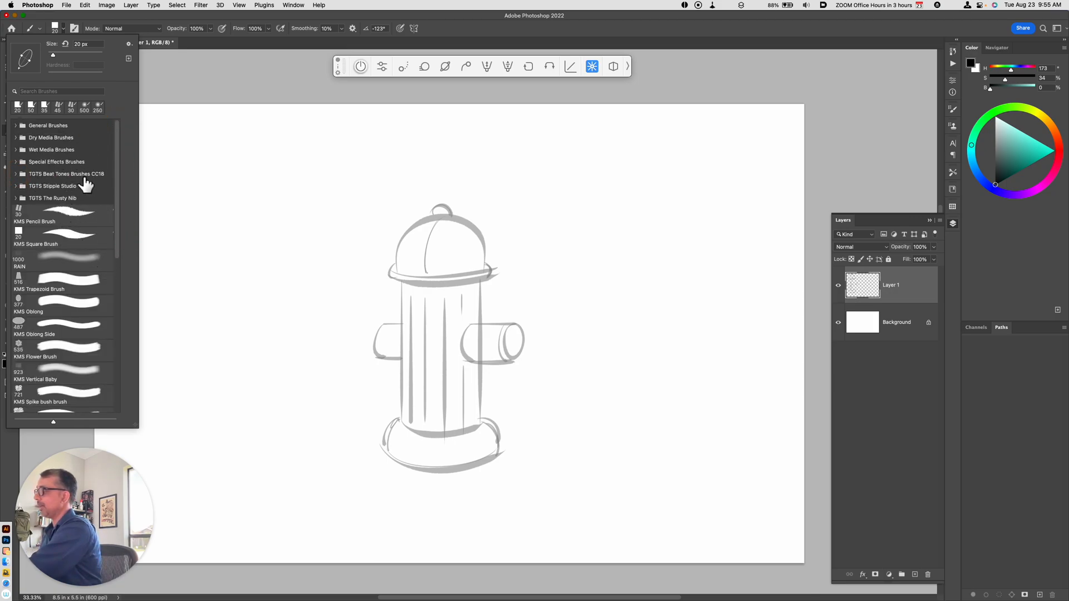
{"action": "left_click", "coordinate": [16, 125]}
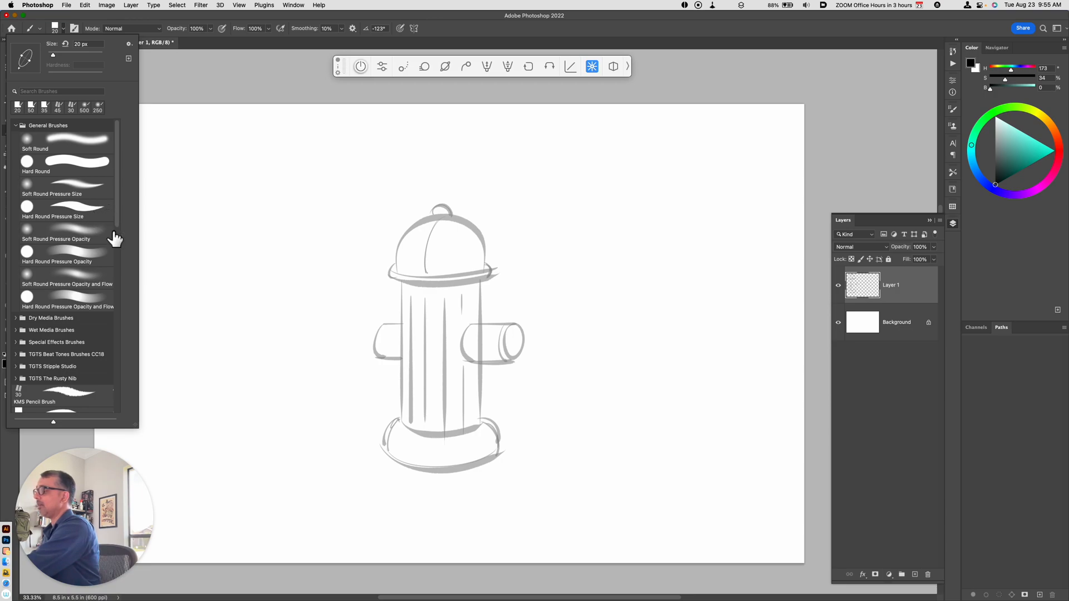
{"action": "left_click", "coordinate": [89, 214]}
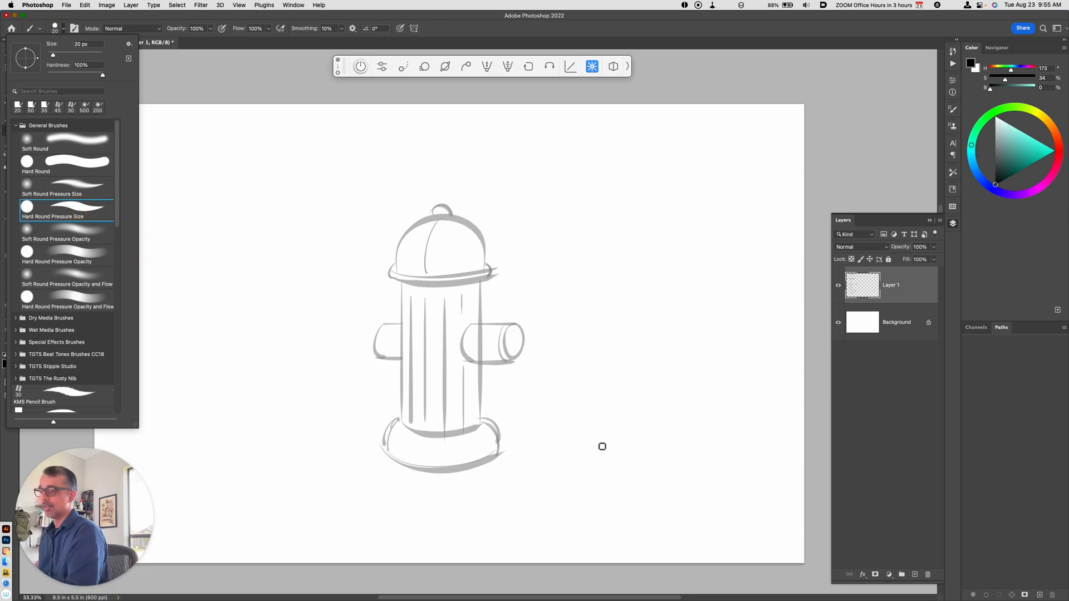
Step: Draw a series of curved test strokes of varying thickness in the blank area at the hydrant's lower right
{"action": "left_click", "coordinate": [582, 460]}
{"action": "mouse_move", "coordinate": [579, 451]}
{"action": "left_mouse_down"}
{"action": "mouse_move", "coordinate": [678, 403]}
{"action": "mouse_move", "coordinate": [695, 408]}
{"action": "left_mouse_up"}
{"action": "left_click_drag", "start_coordinate": [575, 484], "coordinate": [748, 414]}
{"action": "mouse_move", "coordinate": [560, 503]}
{"action": "left_mouse_down"}
{"action": "mouse_move", "coordinate": [729, 441]}
{"action": "mouse_move", "coordinate": [768, 440]}
{"action": "left_mouse_up"}
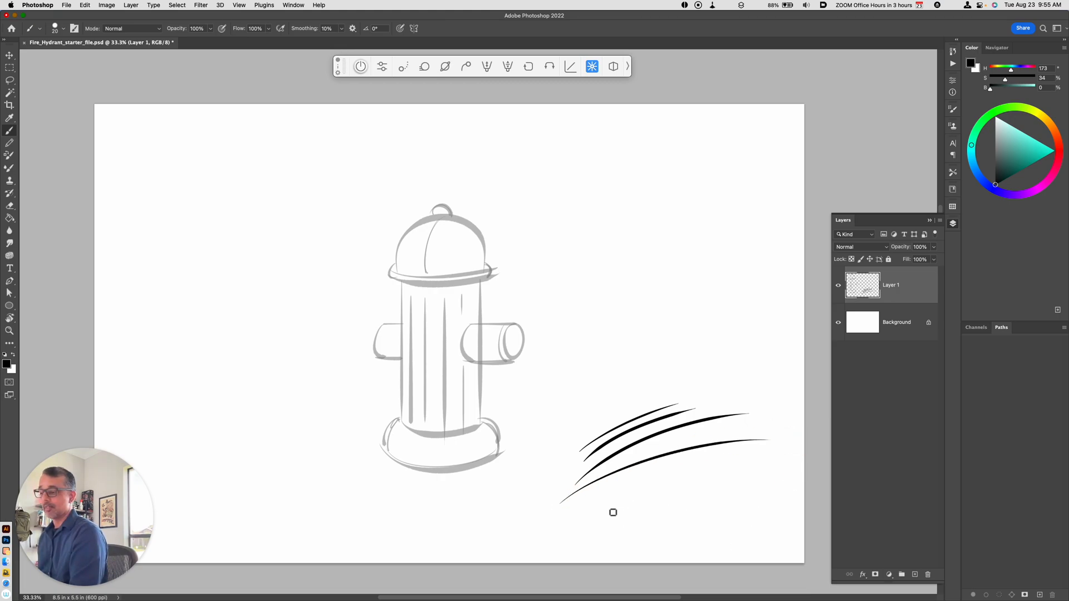
{"action": "mouse_move", "coordinate": [569, 531]}
{"action": "left_mouse_down"}
{"action": "mouse_move", "coordinate": [605, 510]}
{"action": "mouse_move", "coordinate": [774, 471]}
{"action": "left_mouse_up"}
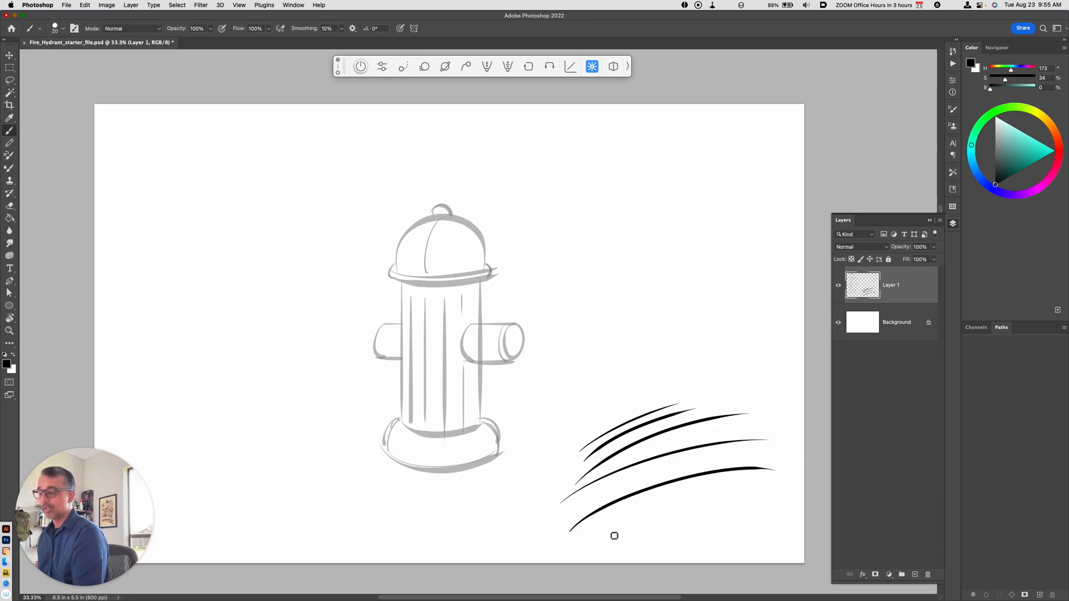
{"action": "left_click_drag", "start_coordinate": [604, 539], "coordinate": [699, 506]}
{"action": "left_click_drag", "start_coordinate": [620, 539], "coordinate": [712, 508]}
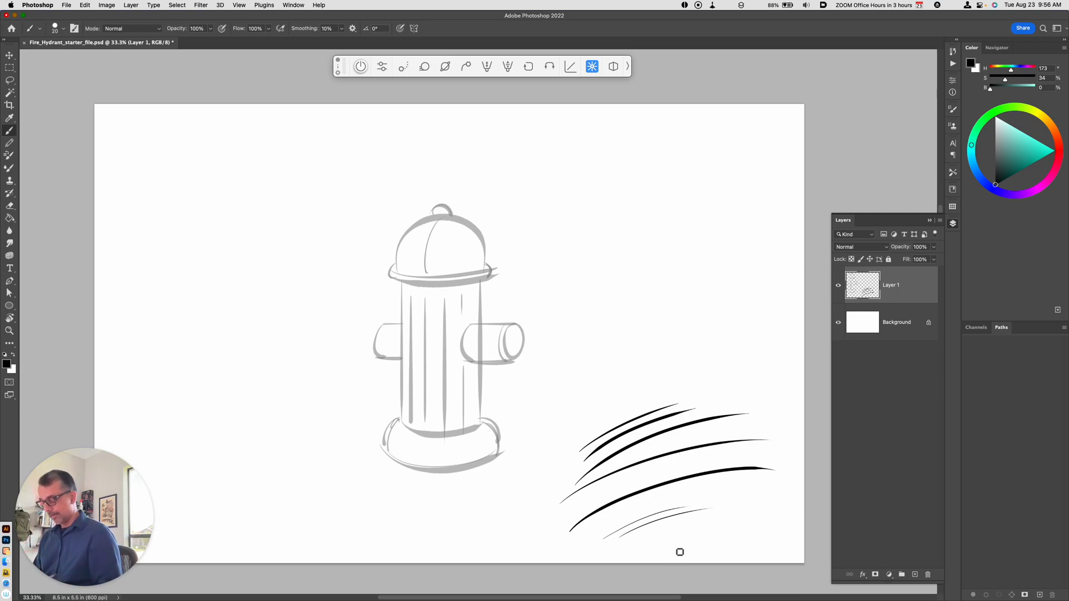
Step: Lasso all the test strokes and cut them from the layer, returning to the Brush tool
{"action": "key", "text": "l"}
{"action": "mouse_move", "coordinate": [584, 556]}
{"action": "left_mouse_down"}
{"action": "mouse_move", "coordinate": [658, 399]}
{"action": "mouse_move", "coordinate": [791, 529]}
{"action": "left_mouse_up"}
{"action": "key", "text": "super+x"}
{"action": "key", "text": "b"}
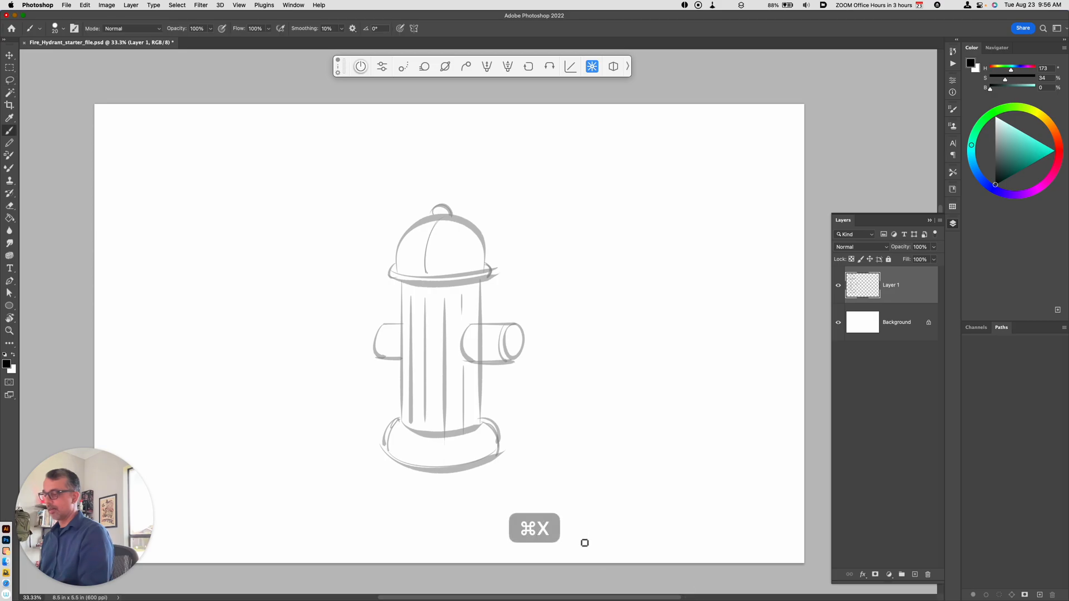
Step: Switch to the 20 px KMS Square Brush from the KMS_Ink_Brush set
{"action": "left_click", "coordinate": [63, 28]}
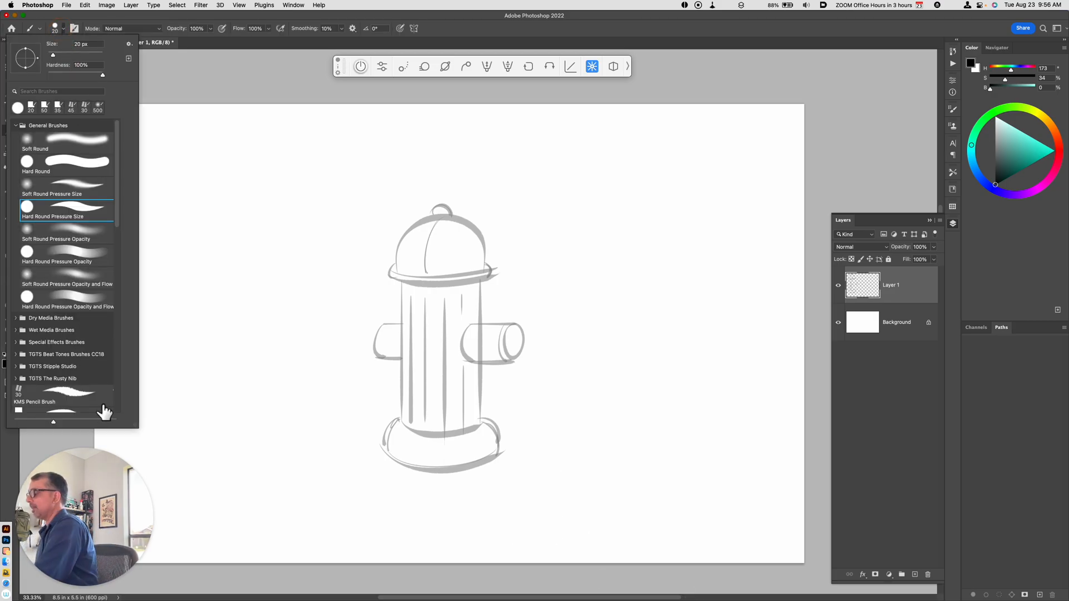
{"action": "left_click_drag", "start_coordinate": [118, 250], "coordinate": [119, 401]}
{"action": "left_click", "coordinate": [72, 405]}
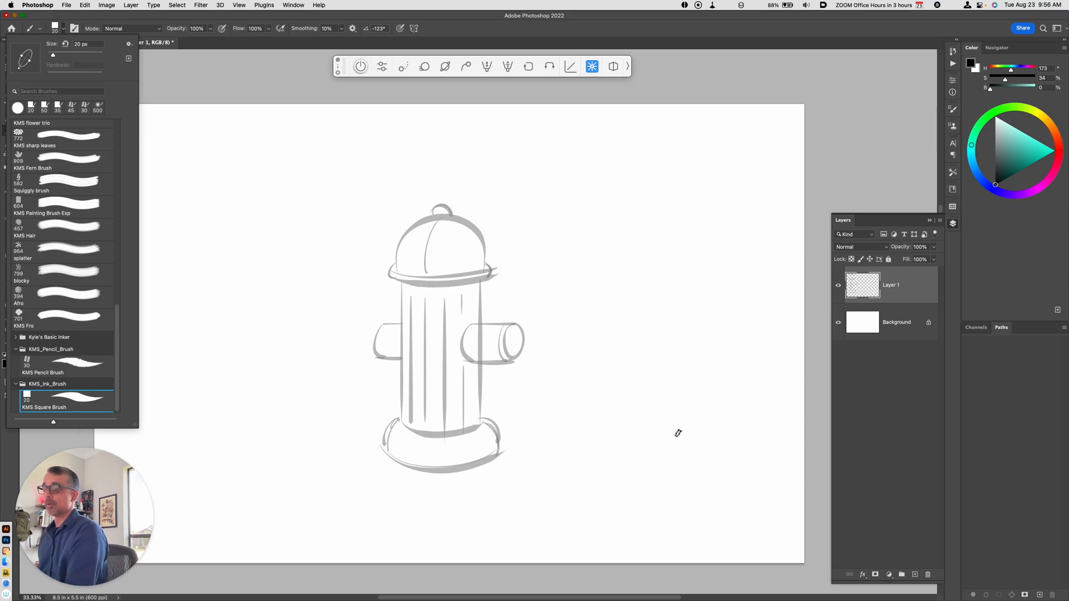
Step: Add a new layer above Layer 1, and toggle Layer 1's visibility off and back on
{"action": "left_click", "coordinate": [894, 285]}
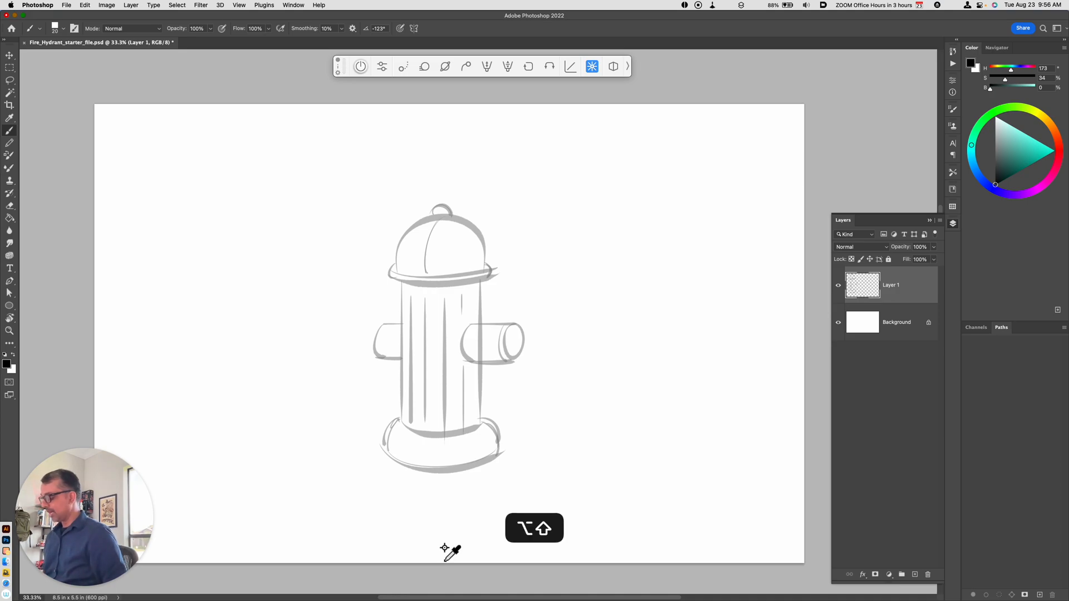
{"action": "key", "text": "alt+shift+super+n"}
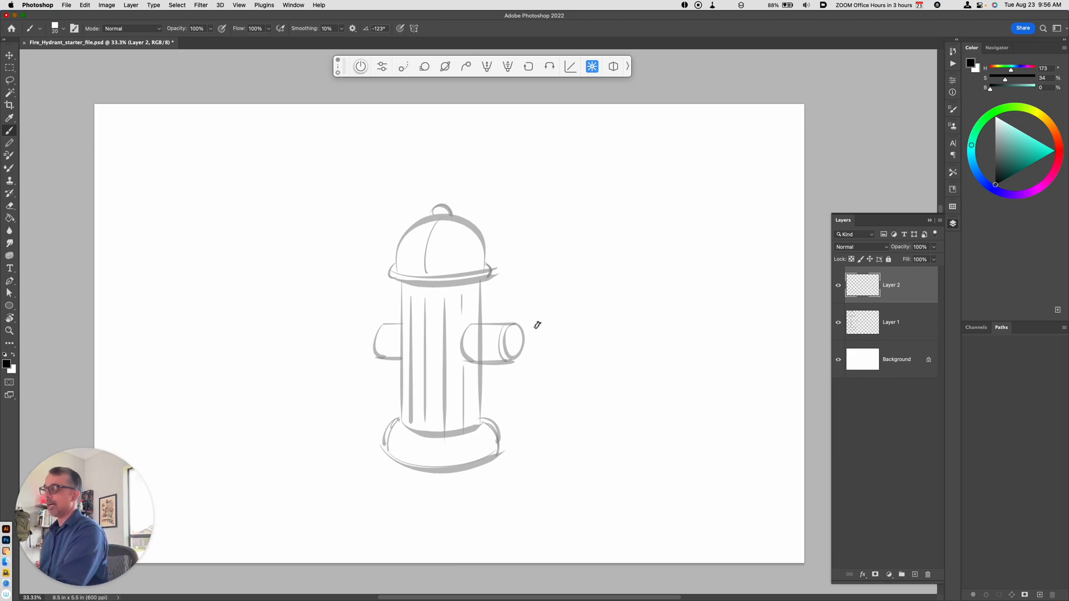
{"action": "left_click", "coordinate": [897, 331]}
{"action": "left_click", "coordinate": [837, 323]}
{"action": "left_click", "coordinate": [838, 322]}
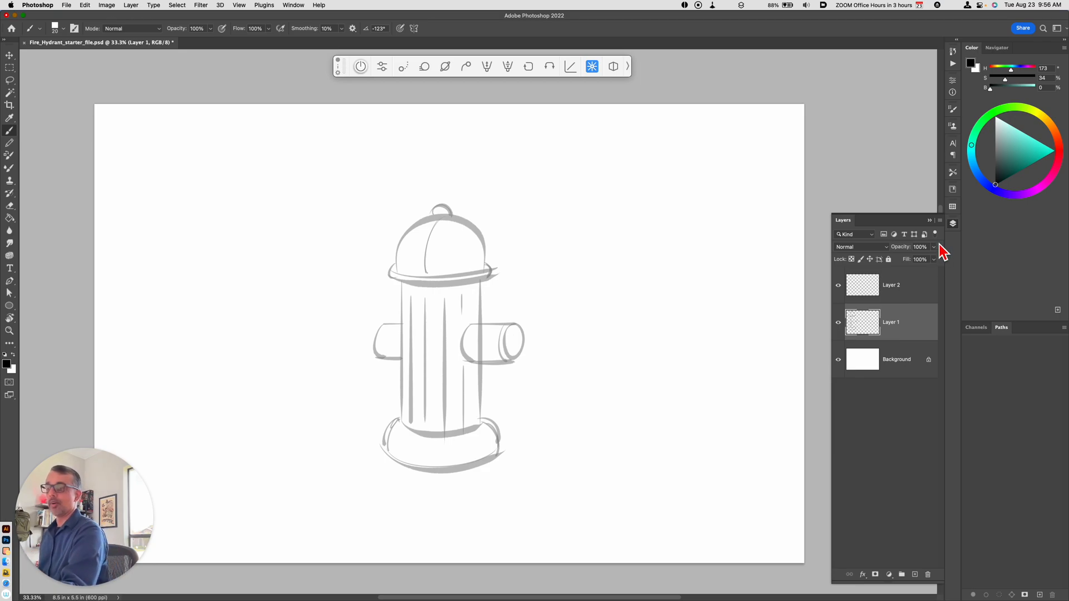
Step: Lower the opacity of Layer 1 to 51% and lock the layer completely
{"action": "left_click_drag", "start_coordinate": [916, 260], "coordinate": [913, 275]}
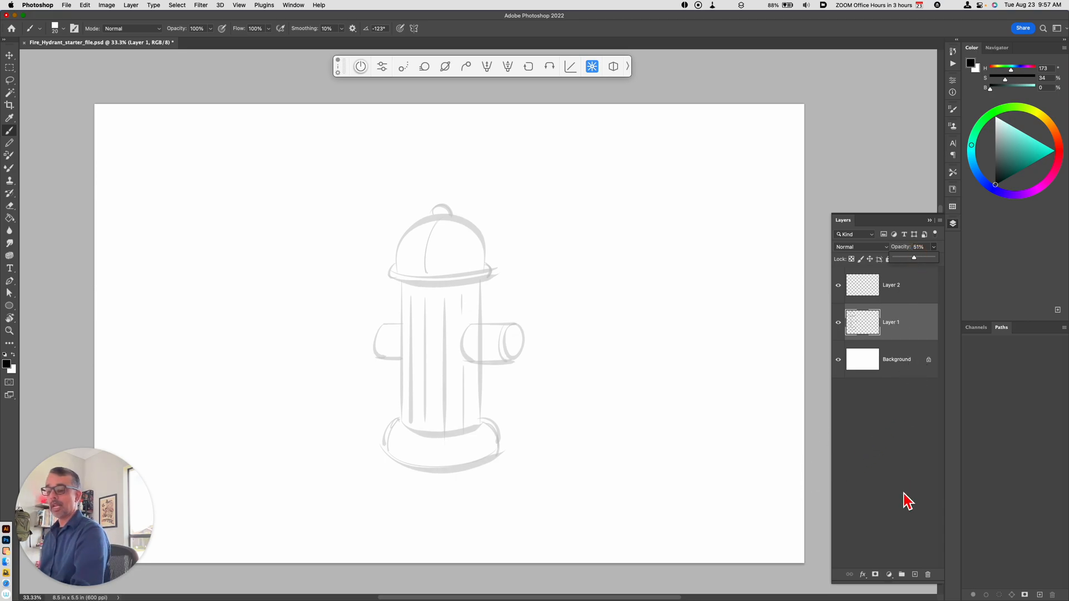
{"action": "left_click", "coordinate": [902, 282]}
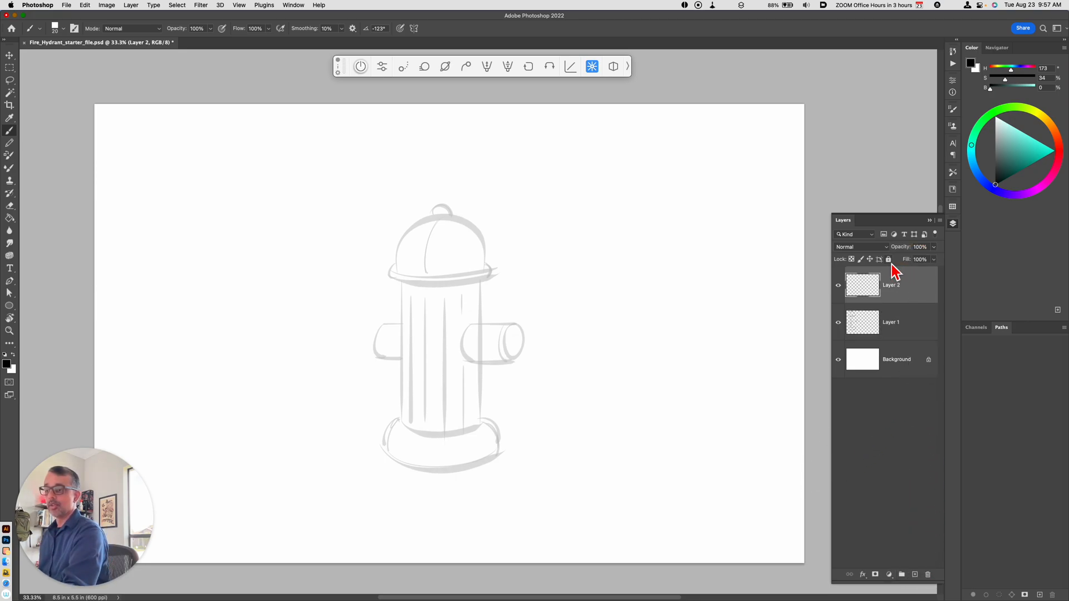
{"action": "left_click", "coordinate": [887, 322]}
{"action": "left_click", "coordinate": [889, 259]}
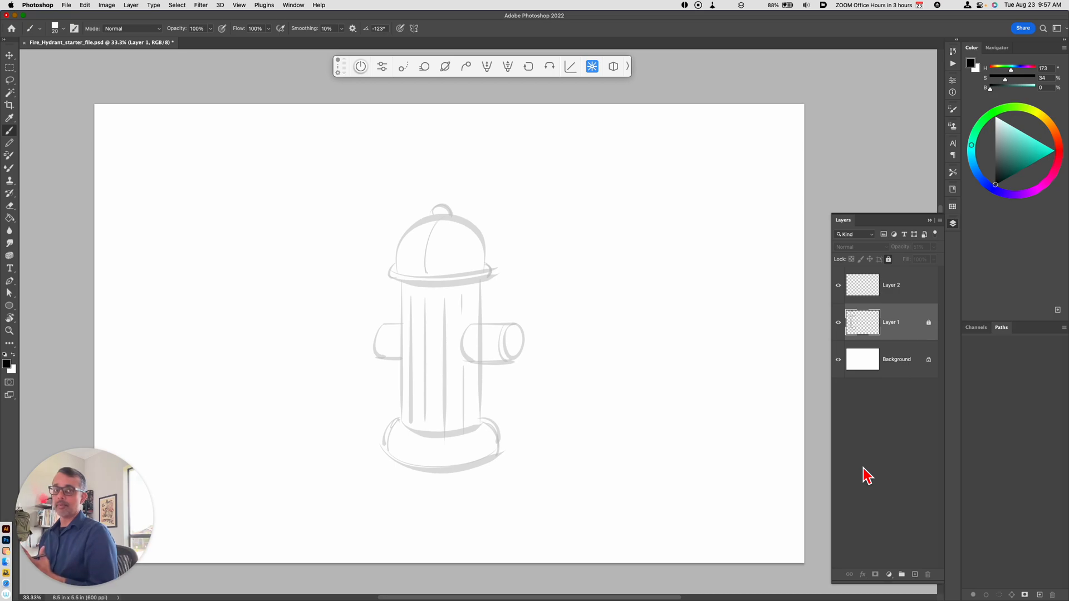
Step: Rename the empty Layer 2 as "inks"
{"action": "double_click", "coordinate": [889, 286]}
{"action": "key", "text": "BackSpace"}
{"action": "type", "text": "inks"}
{"action": "key", "text": "Return"}
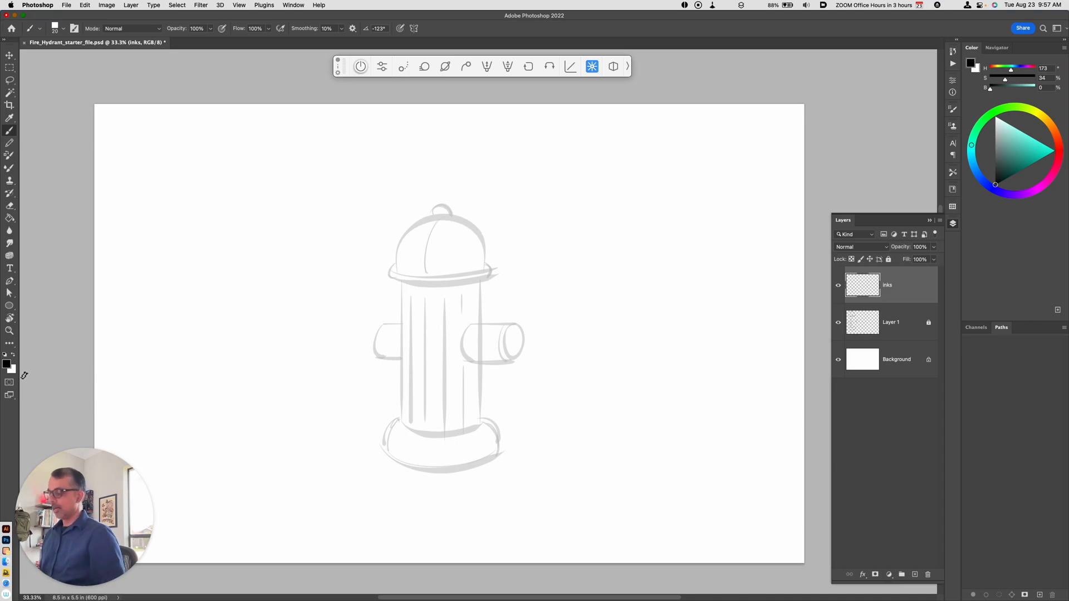
Step: Ink the right nozzle's top edge, curved inner end, collar line and round front face on the inks layer
{"action": "key", "text": "super+equal"}
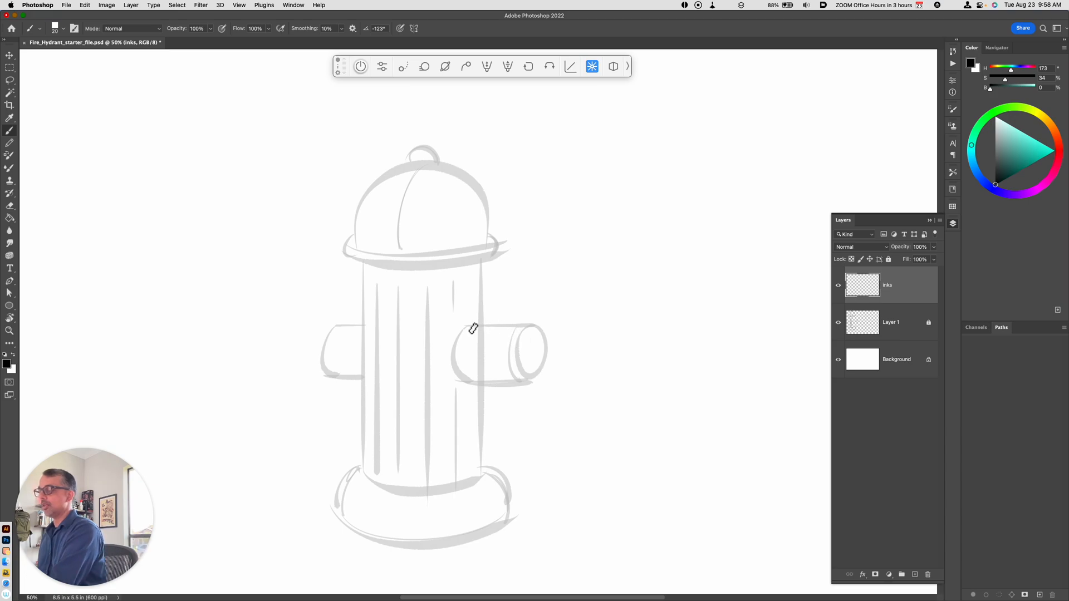
{"action": "mouse_move", "coordinate": [464, 324]}
{"action": "left_mouse_down"}
{"action": "mouse_move", "coordinate": [536, 321]}
{"action": "mouse_move", "coordinate": [536, 381]}
{"action": "left_mouse_up"}
{"action": "left_click_drag", "start_coordinate": [518, 330], "coordinate": [521, 384]}
{"action": "mouse_move", "coordinate": [466, 327]}
{"action": "left_mouse_down"}
{"action": "mouse_move", "coordinate": [454, 346]}
{"action": "mouse_move", "coordinate": [467, 383]}
{"action": "left_mouse_up"}
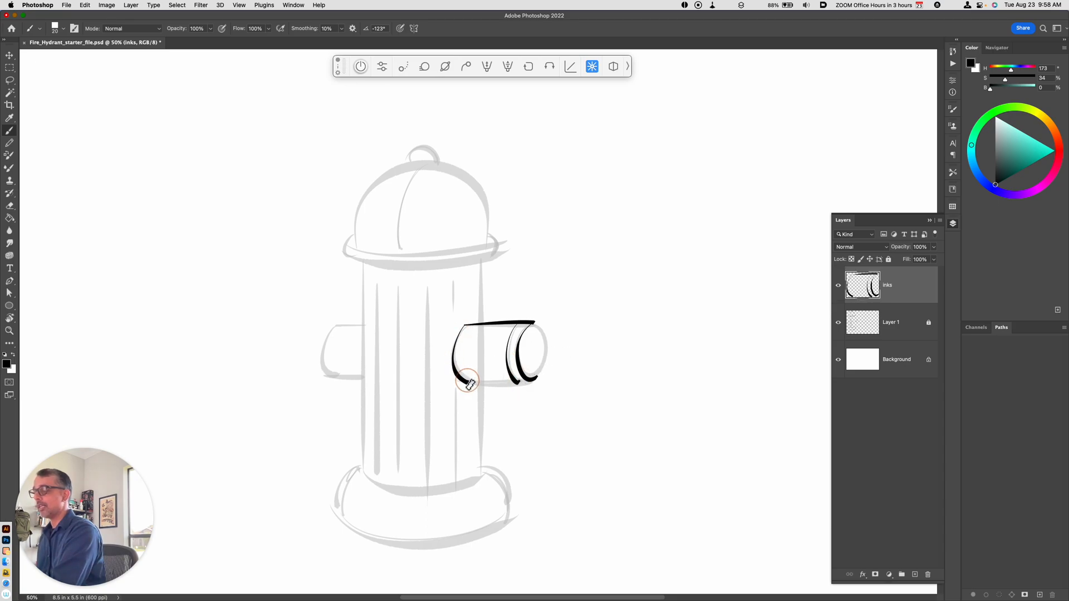
{"action": "left_click_drag", "start_coordinate": [536, 328], "coordinate": [531, 383]}
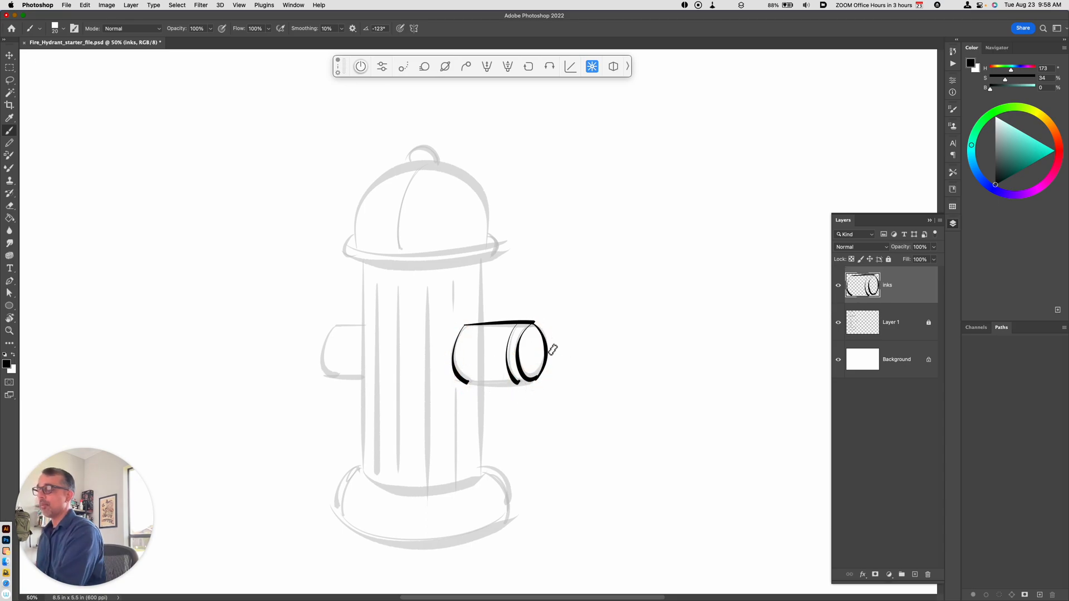
Step: Undo the last stroke and redraw the outer right curve of the nozzle's round face
{"action": "key", "text": "super+equal"}
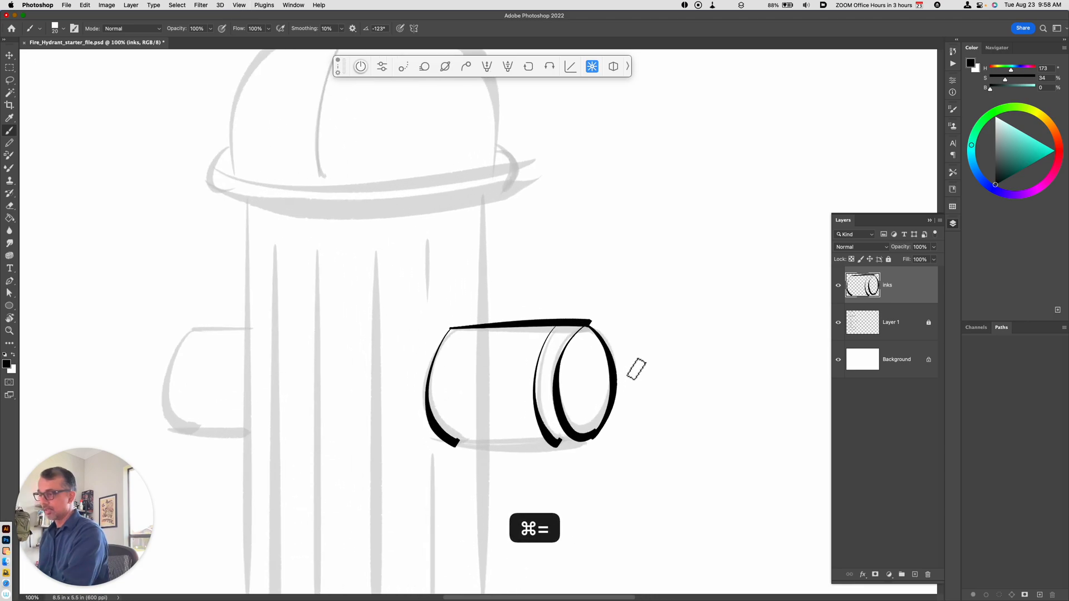
{"action": "key", "text": "super+z"}
{"action": "left_click_drag", "start_coordinate": [590, 323], "coordinate": [580, 444]}
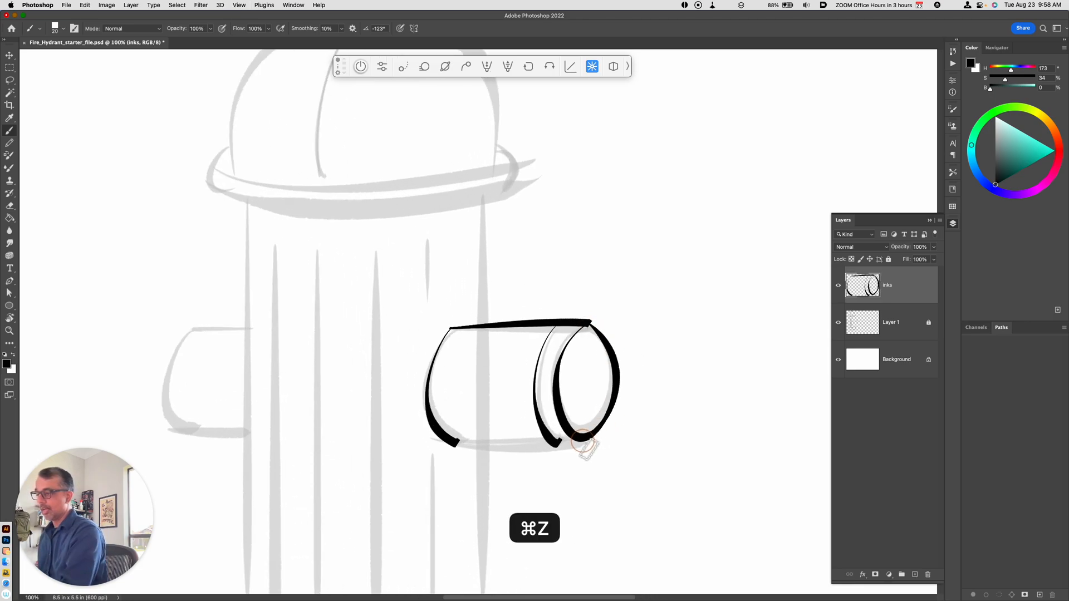
Step: Ink the right nozzle's bottom edge, undoing and redrawing the stroke to get a thick straight line
{"action": "left_click_drag", "start_coordinate": [455, 445], "coordinate": [588, 440]}
{"action": "key", "text": "super+z"}
{"action": "left_click_drag", "start_coordinate": [453, 445], "coordinate": [596, 440]}
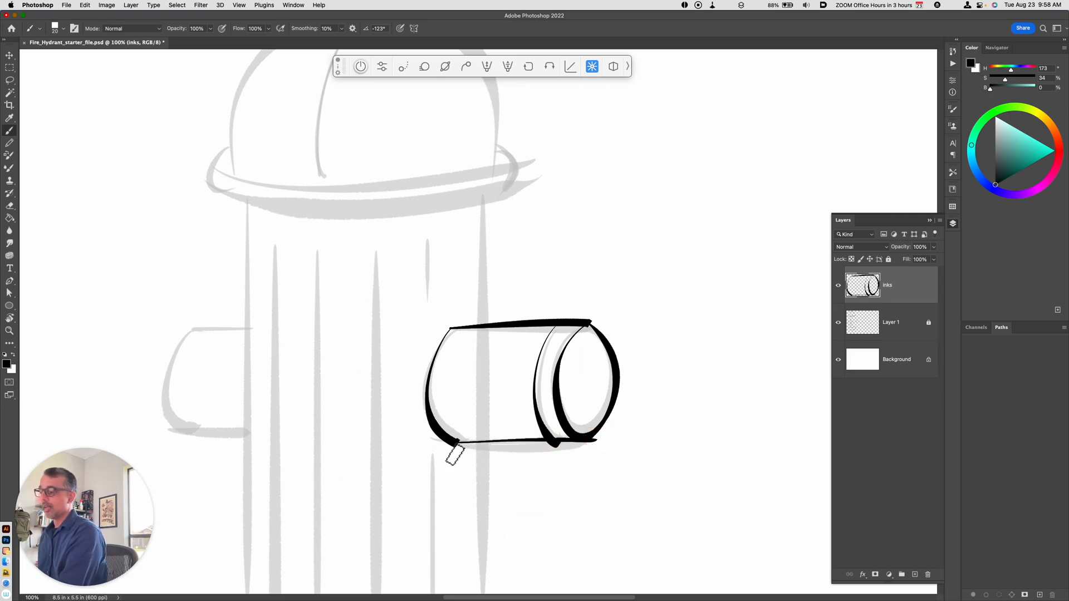
{"action": "key", "text": "super+z"}
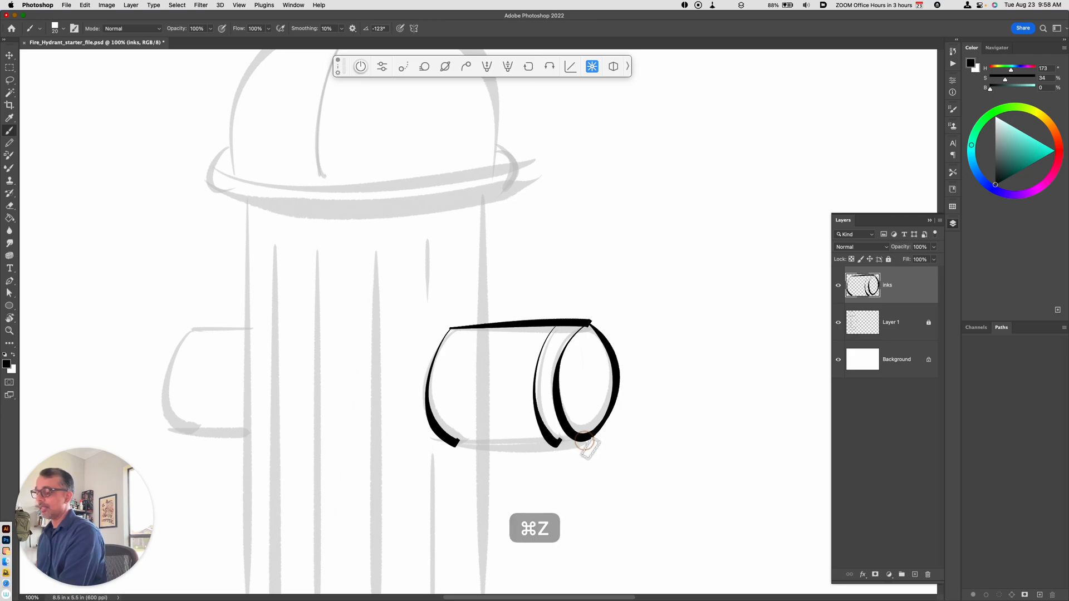
{"action": "left_click_drag", "start_coordinate": [589, 441], "coordinate": [453, 445]}
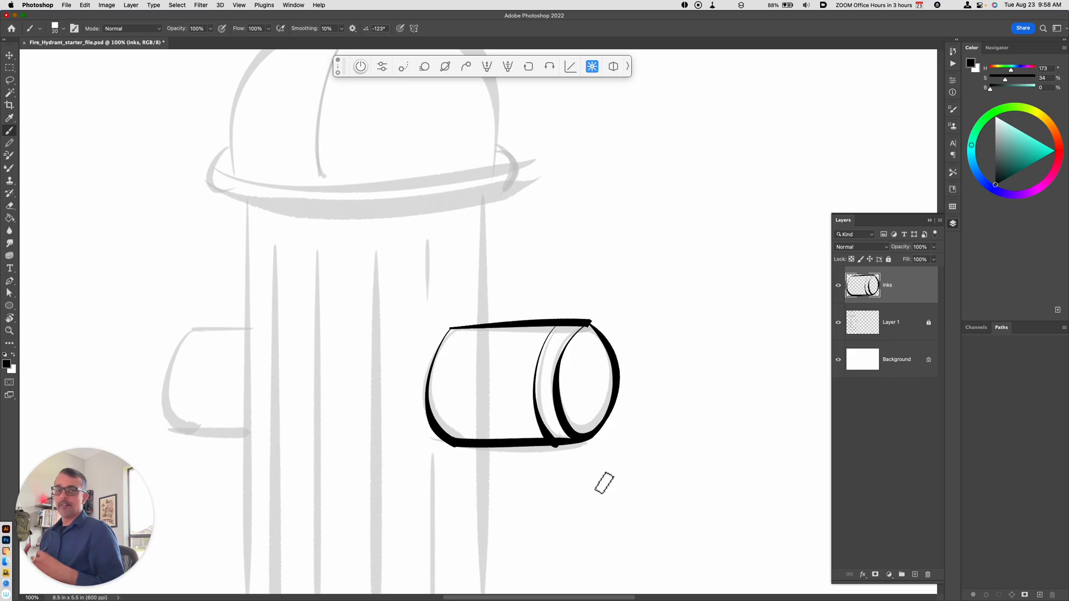
Step: Try a long freehand vertical stroke in the blank area right of the hydrant and undo it
{"action": "key", "text": "super+minus"}
{"action": "key", "text": "super+minus"}
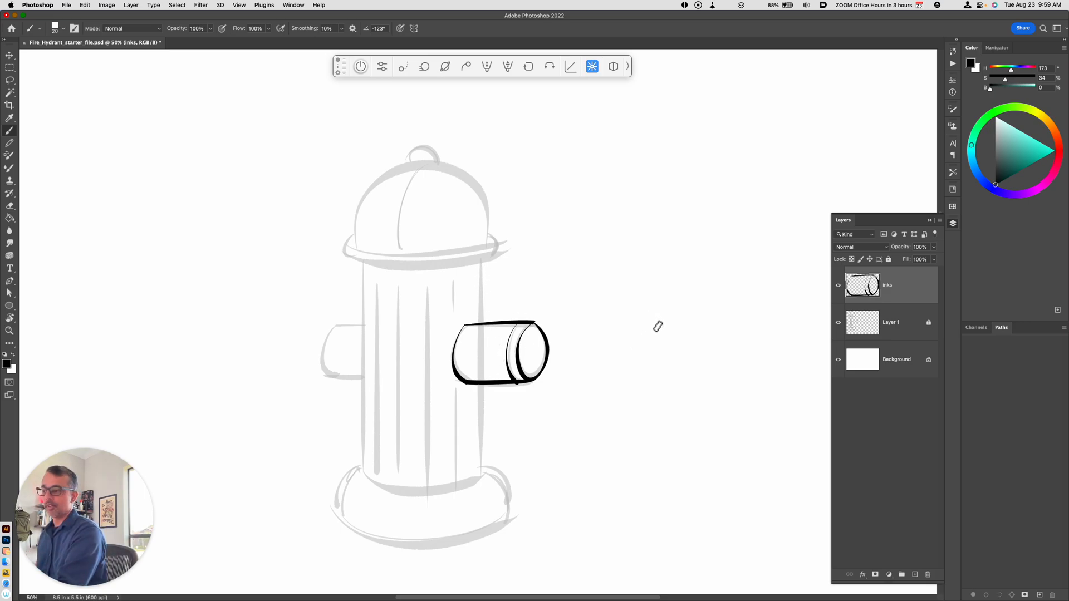
{"action": "left_click_drag", "start_coordinate": [653, 245], "coordinate": [669, 503]}
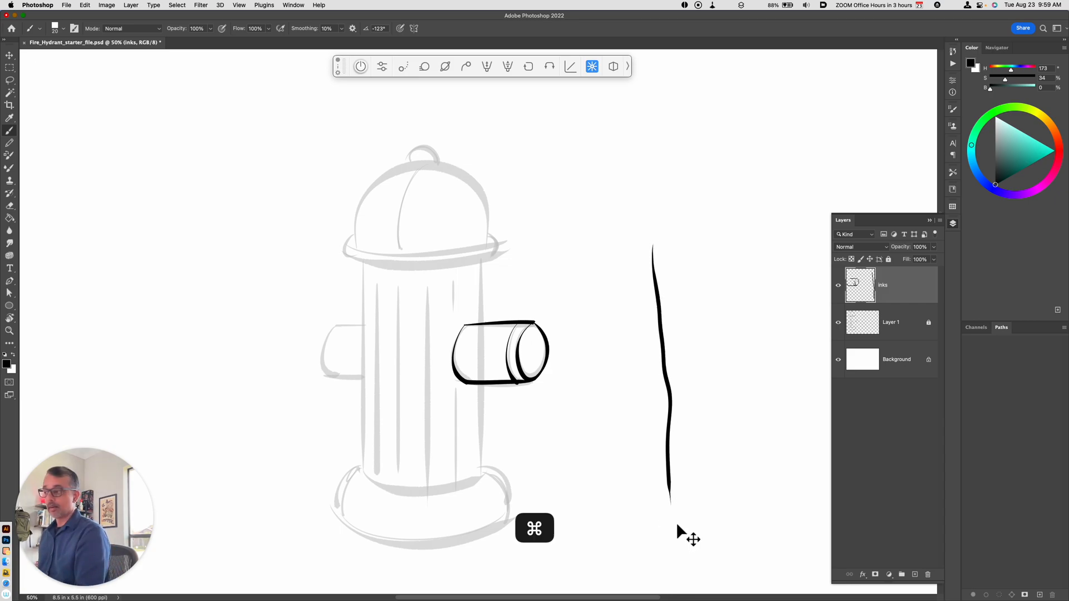
{"action": "key", "text": "super+z"}
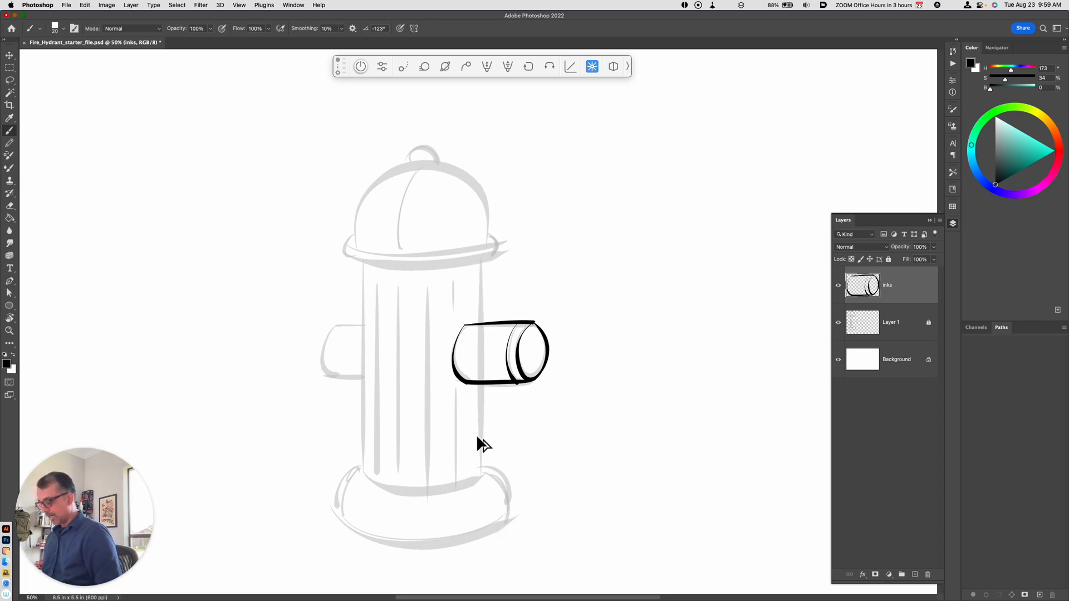
Step: On a new layer, ink the barrel's straight right edge and cut out the part crossing the right nozzle
{"action": "key", "text": "alt+shift+super+n"}
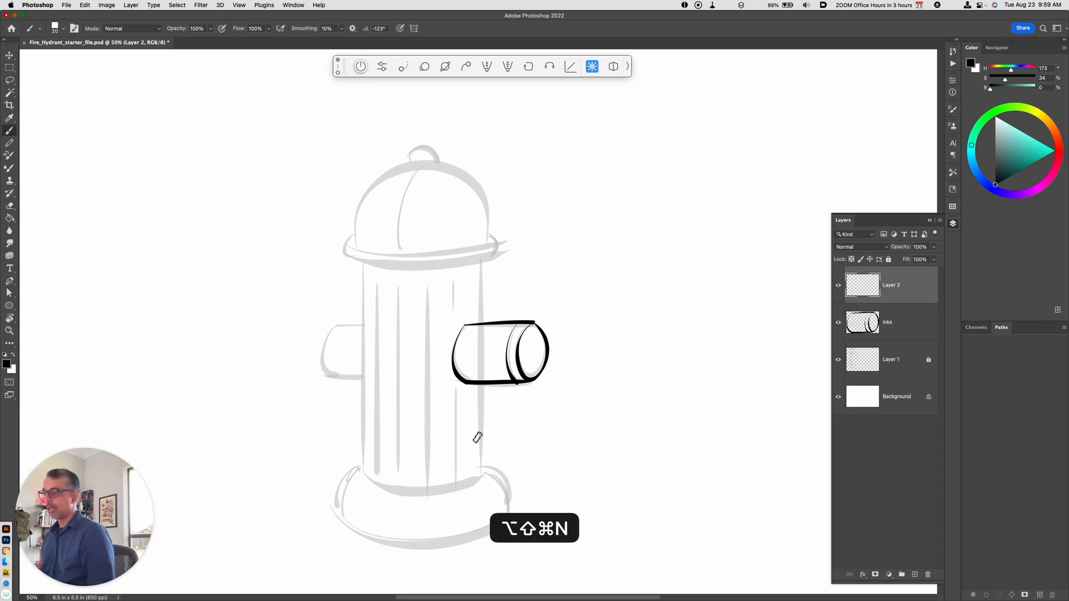
{"action": "left_click_drag", "start_coordinate": [484, 263], "coordinate": [490, 476]}
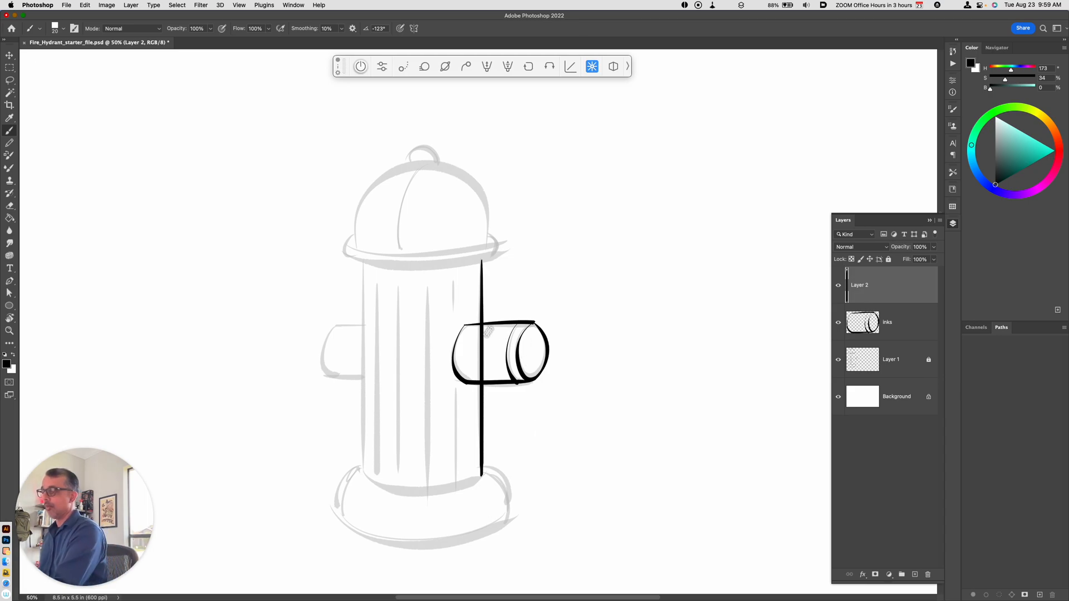
{"action": "left_click", "coordinate": [9, 79]}
{"action": "mouse_move", "coordinate": [491, 325]}
{"action": "left_mouse_down"}
{"action": "mouse_move", "coordinate": [486, 381]}
{"action": "mouse_move", "coordinate": [470, 368]}
{"action": "mouse_move", "coordinate": [470, 329]}
{"action": "left_mouse_up"}
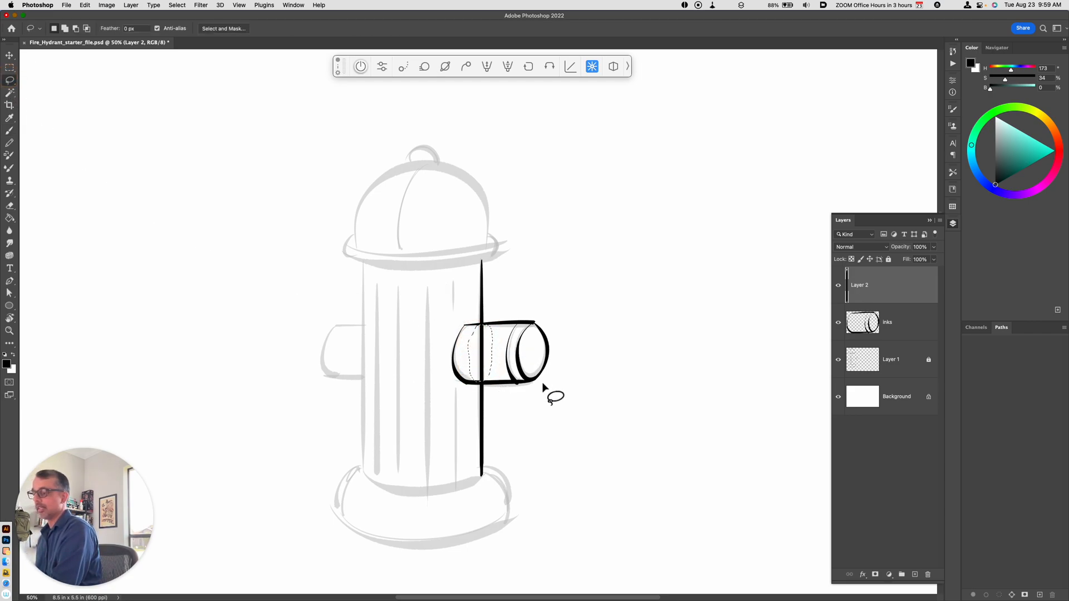
{"action": "key", "text": "super+x"}
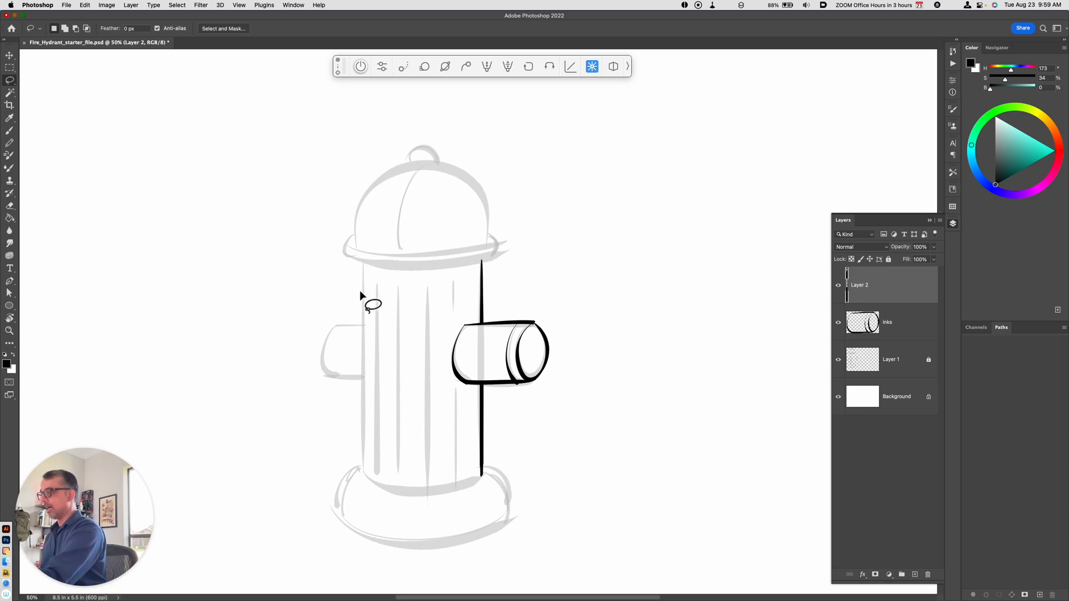
Step: Ink the barrel's straight left edge and the outline of the left nozzle on the same layer
{"action": "key", "text": "b"}
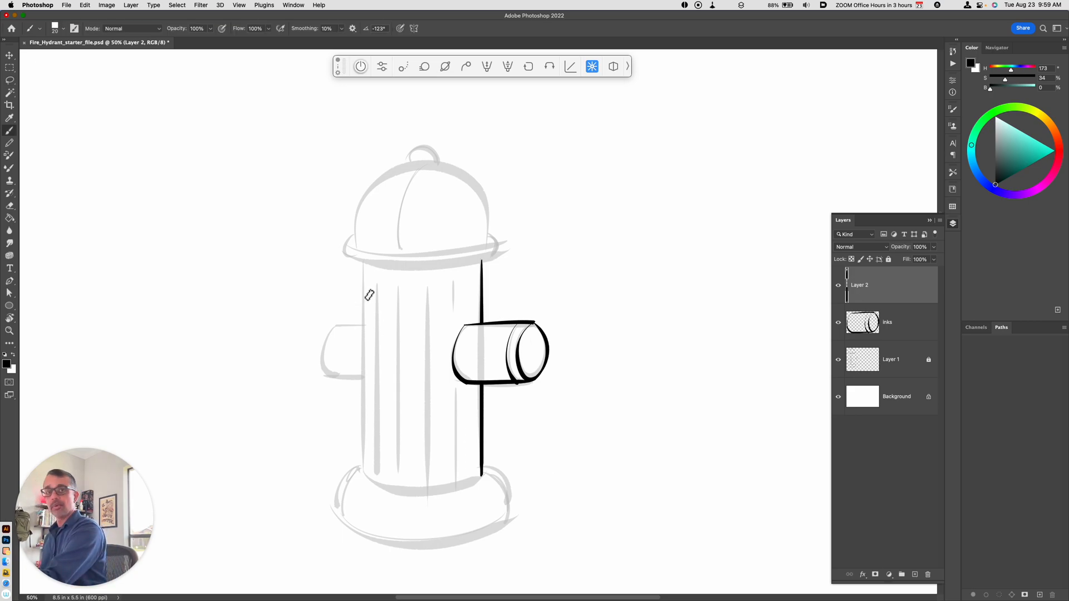
{"action": "left_click_drag", "start_coordinate": [363, 262], "coordinate": [362, 476]}
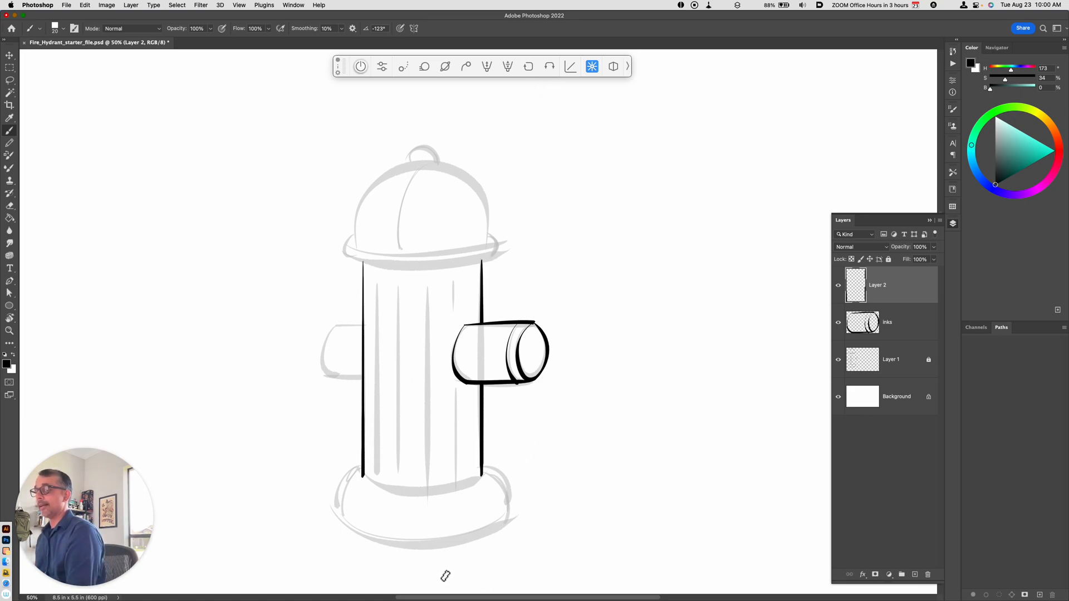
{"action": "mouse_move", "coordinate": [334, 326]}
{"action": "left_mouse_down"}
{"action": "mouse_move", "coordinate": [363, 325]}
{"action": "mouse_move", "coordinate": [328, 375]}
{"action": "mouse_move", "coordinate": [362, 375]}
{"action": "left_mouse_up"}
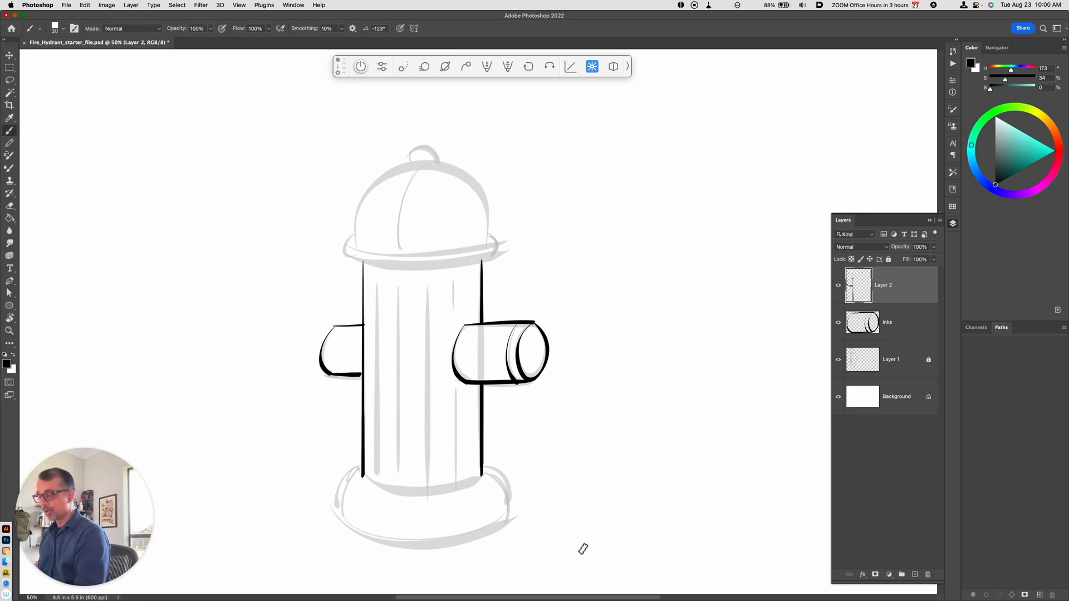
Step: Rotate the canvas until the hydrant lies sideways and ink the curved line where the barrel meets the base, redrawing it until it fits
{"action": "key", "text": "r"}
{"action": "left_click_drag", "start_coordinate": [493, 554], "coordinate": [624, 310]}
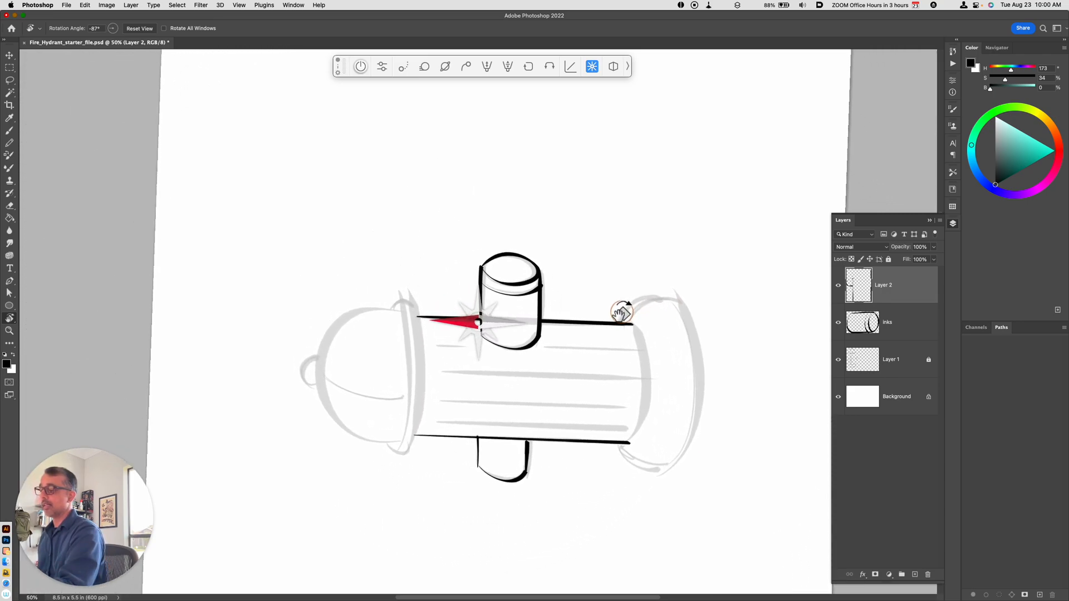
{"action": "left_click_drag", "start_coordinate": [676, 421], "coordinate": [735, 433]}
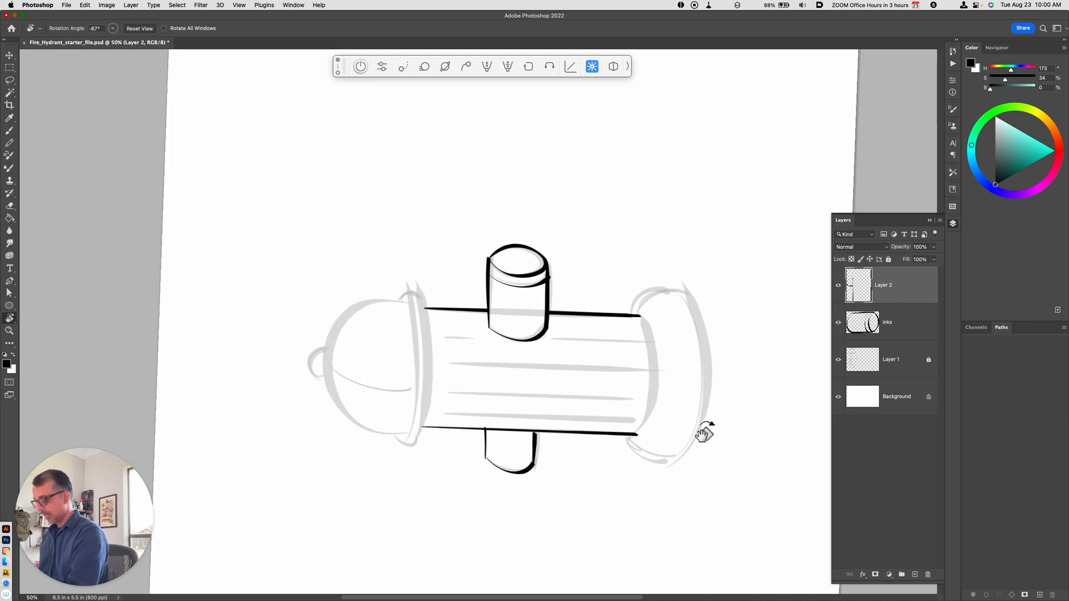
{"action": "left_click_drag", "start_coordinate": [696, 469], "coordinate": [652, 479]}
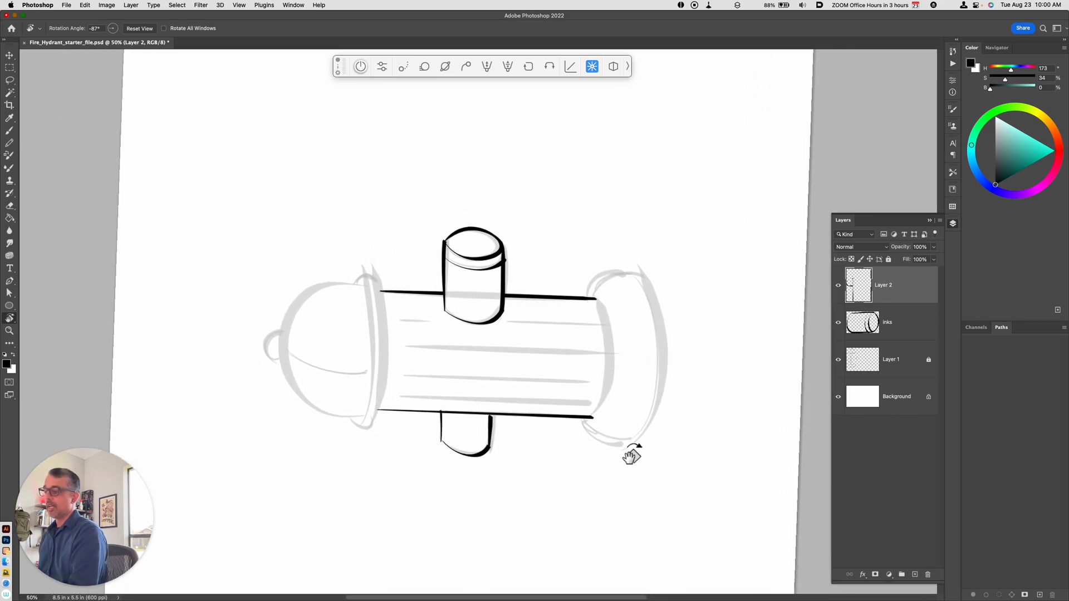
{"action": "key", "text": "b"}
{"action": "left_click_drag", "start_coordinate": [591, 299], "coordinate": [585, 433]}
{"action": "key", "text": "super+z"}
{"action": "left_click_drag", "start_coordinate": [599, 301], "coordinate": [589, 426]}
{"action": "key", "text": "super+z"}
{"action": "left_click_drag", "start_coordinate": [596, 299], "coordinate": [593, 418]}
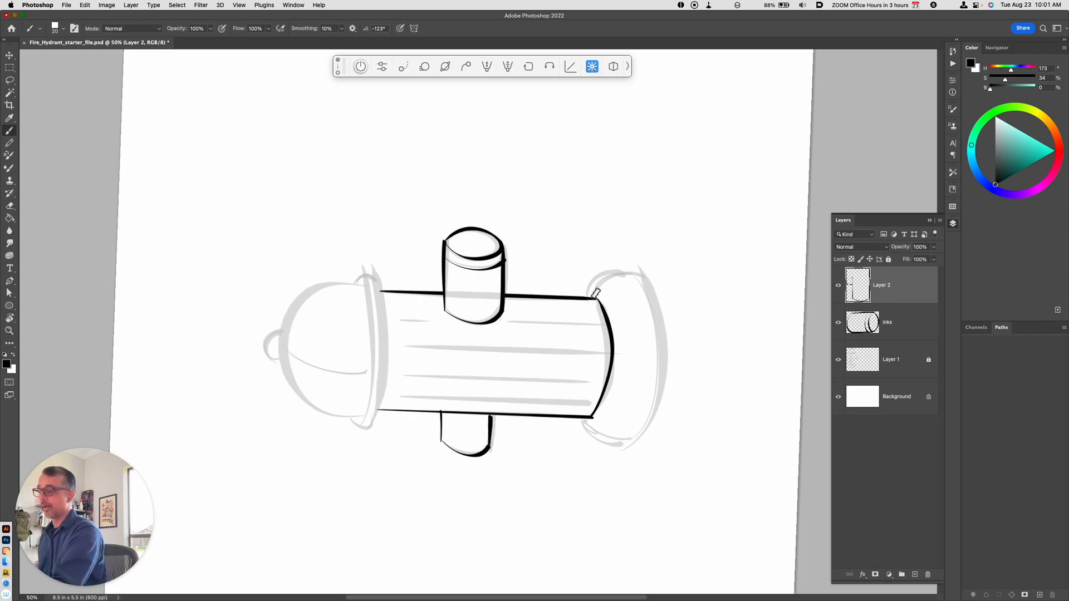
Step: Ink the base's two rounded sides and its long bottom curve, and cut off the bit of stroke overshooting the corner
{"action": "left_click_drag", "start_coordinate": [589, 296], "coordinate": [645, 280]}
{"action": "left_click_drag", "start_coordinate": [583, 422], "coordinate": [629, 444]}
{"action": "mouse_move", "coordinate": [642, 282]}
{"action": "left_mouse_down"}
{"action": "mouse_move", "coordinate": [662, 341]}
{"action": "mouse_move", "coordinate": [623, 454]}
{"action": "left_mouse_up"}
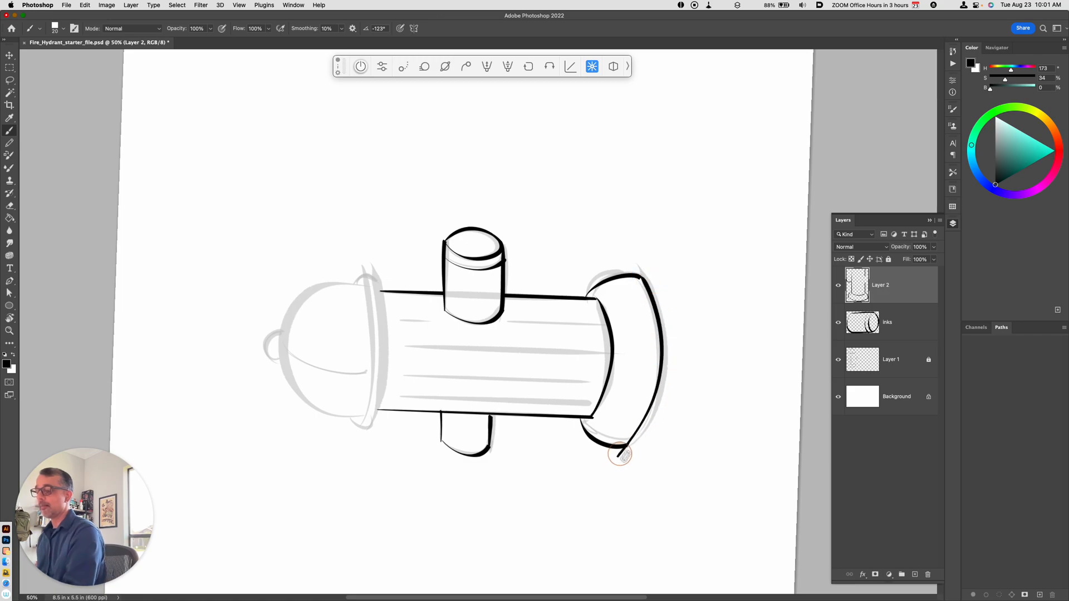
{"action": "key", "text": "super+z"}
{"action": "mouse_move", "coordinate": [642, 281]}
{"action": "left_mouse_down"}
{"action": "mouse_move", "coordinate": [662, 323]}
{"action": "mouse_move", "coordinate": [624, 452]}
{"action": "left_mouse_up"}
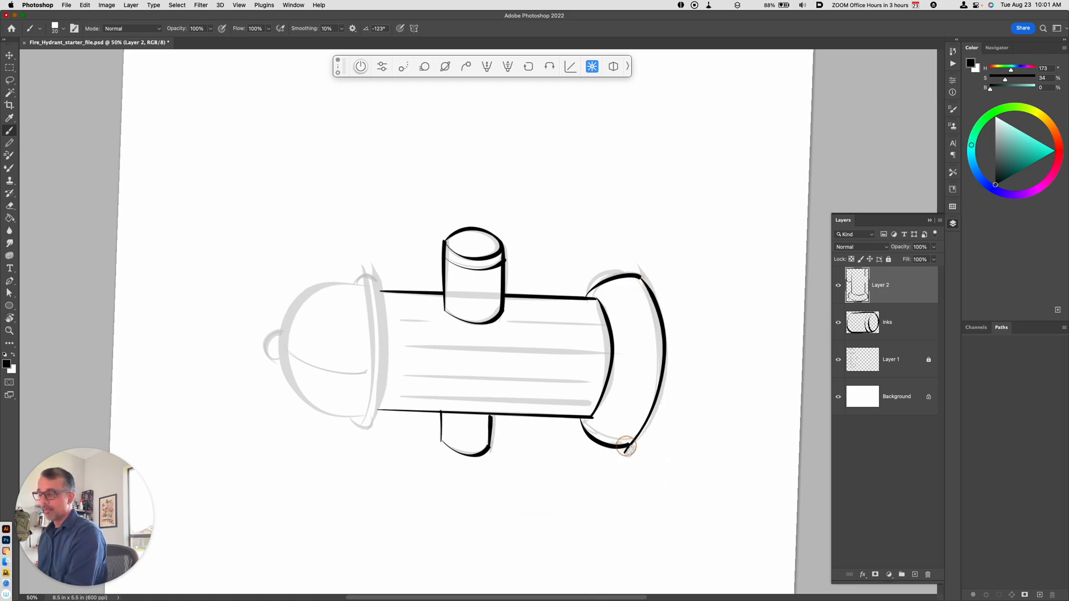
{"action": "key", "text": "l"}
{"action": "mouse_move", "coordinate": [632, 459]}
{"action": "left_mouse_down"}
{"action": "mouse_move", "coordinate": [636, 449]}
{"action": "mouse_move", "coordinate": [621, 454]}
{"action": "left_mouse_up"}
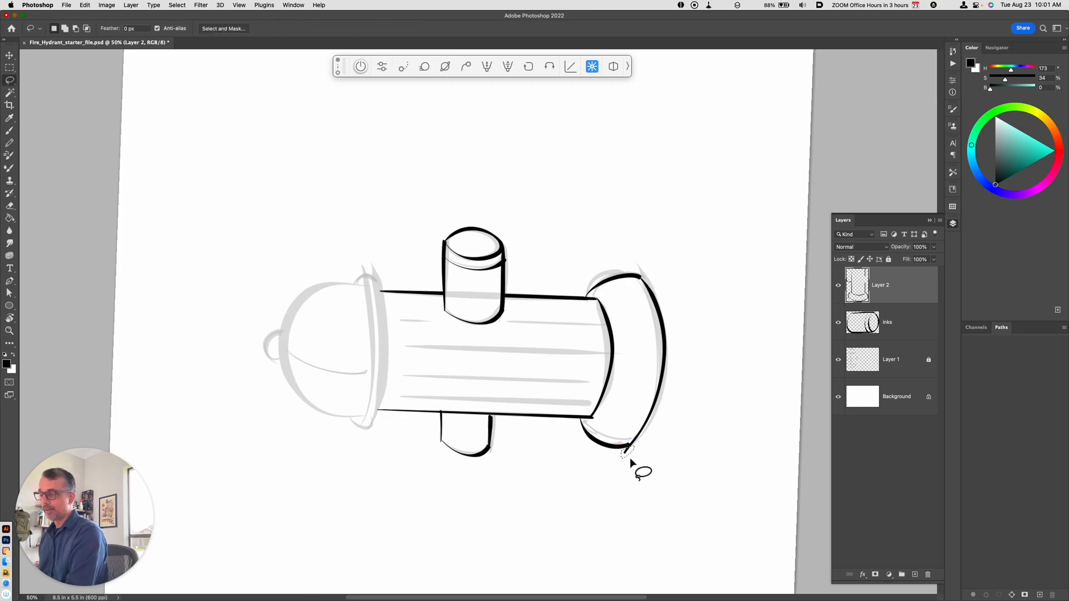
{"action": "key", "text": "super+x"}
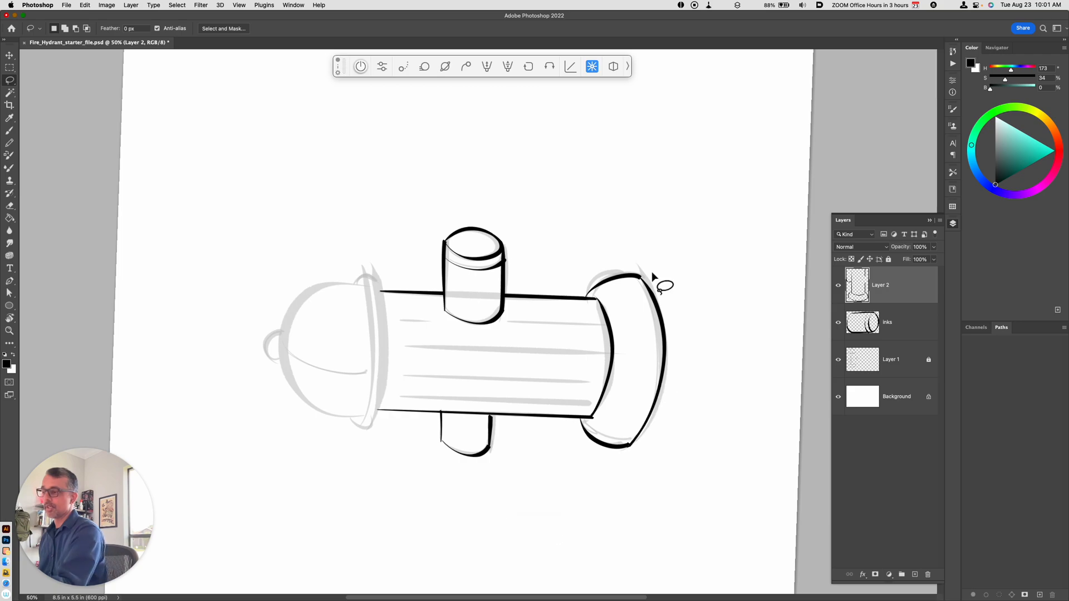
Step: Ink the cap's rim with its long lower curve, two short rounded ends and upper curve, redoing the upper curve until it fits
{"action": "key", "text": "b"}
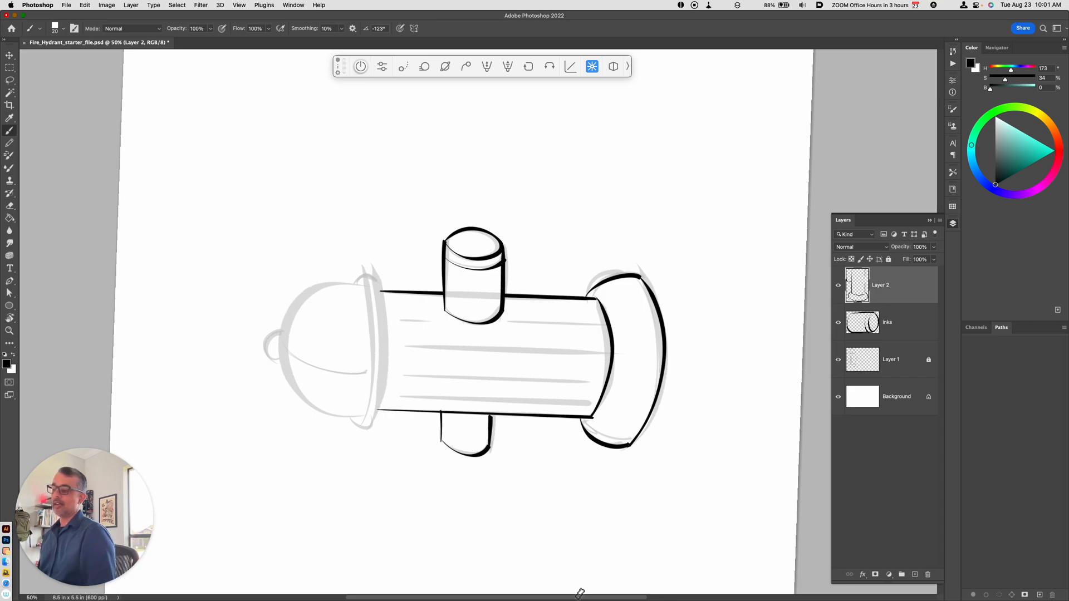
{"action": "mouse_move", "coordinate": [468, 474]}
{"action": "left_mouse_down"}
{"action": "mouse_move", "coordinate": [556, 479]}
{"action": "mouse_move", "coordinate": [563, 498]}
{"action": "left_mouse_up"}
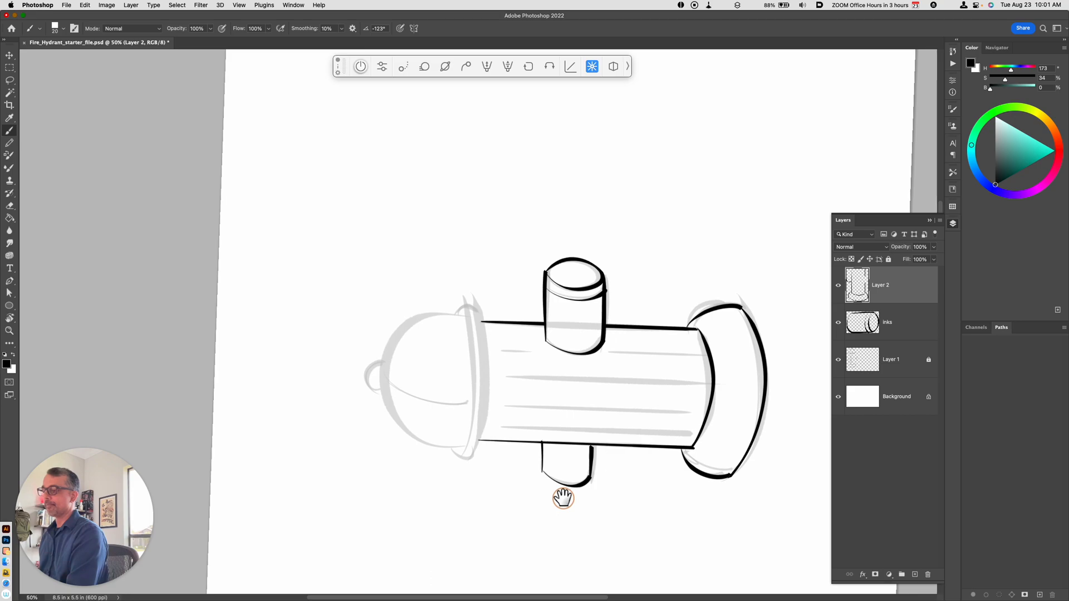
{"action": "left_click_drag", "start_coordinate": [474, 299], "coordinate": [468, 460]}
{"action": "left_click_drag", "start_coordinate": [474, 298], "coordinate": [453, 313]}
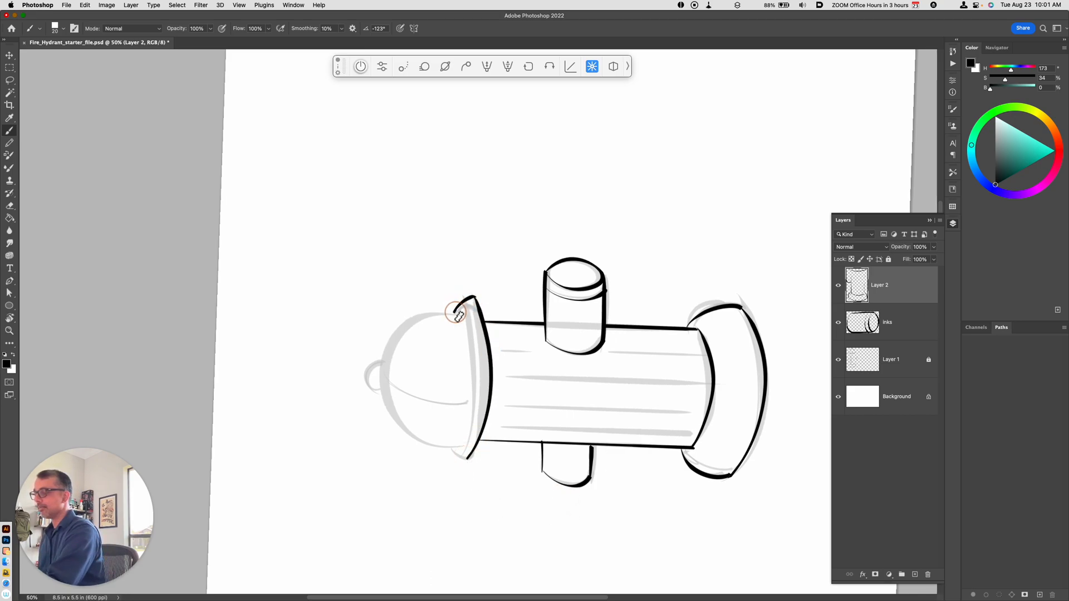
{"action": "left_click_drag", "start_coordinate": [451, 448], "coordinate": [472, 459]}
{"action": "mouse_move", "coordinate": [457, 310]}
{"action": "left_mouse_down"}
{"action": "mouse_move", "coordinate": [466, 333]}
{"action": "mouse_move", "coordinate": [462, 455]}
{"action": "left_mouse_up"}
{"action": "key", "text": "super+z"}
{"action": "left_click_drag", "start_coordinate": [465, 313], "coordinate": [467, 450]}
{"action": "key", "text": "super+z"}
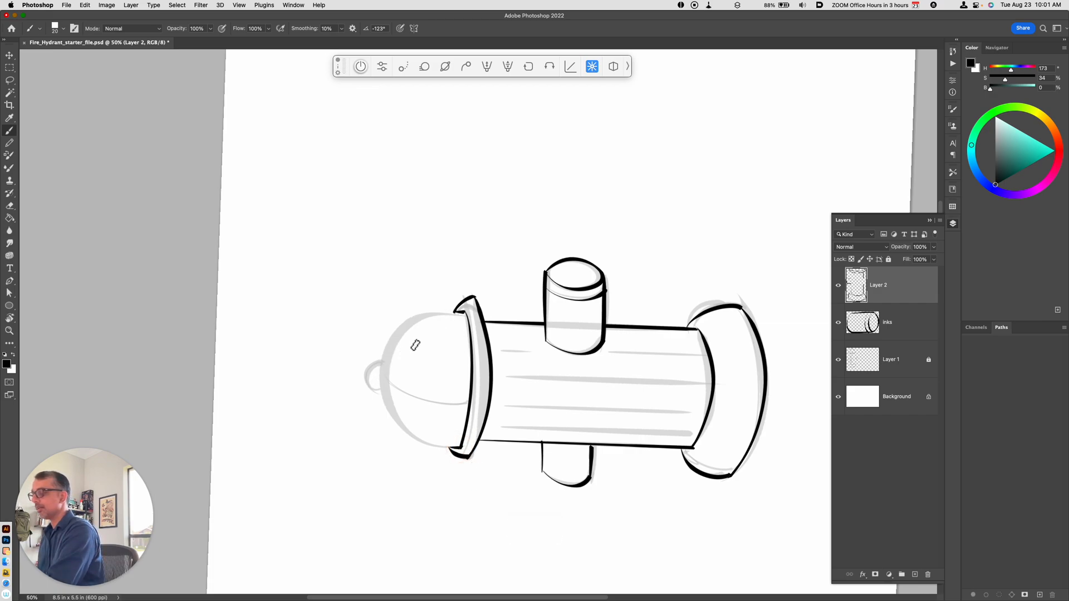
Step: Ink the dome and the small knob on top with the canvas turned for each curve, and return the view to upright
{"action": "mouse_move", "coordinate": [602, 498]}
{"action": "left_mouse_down"}
{"action": "mouse_move", "coordinate": [663, 436]}
{"action": "mouse_move", "coordinate": [659, 353]}
{"action": "left_mouse_up"}
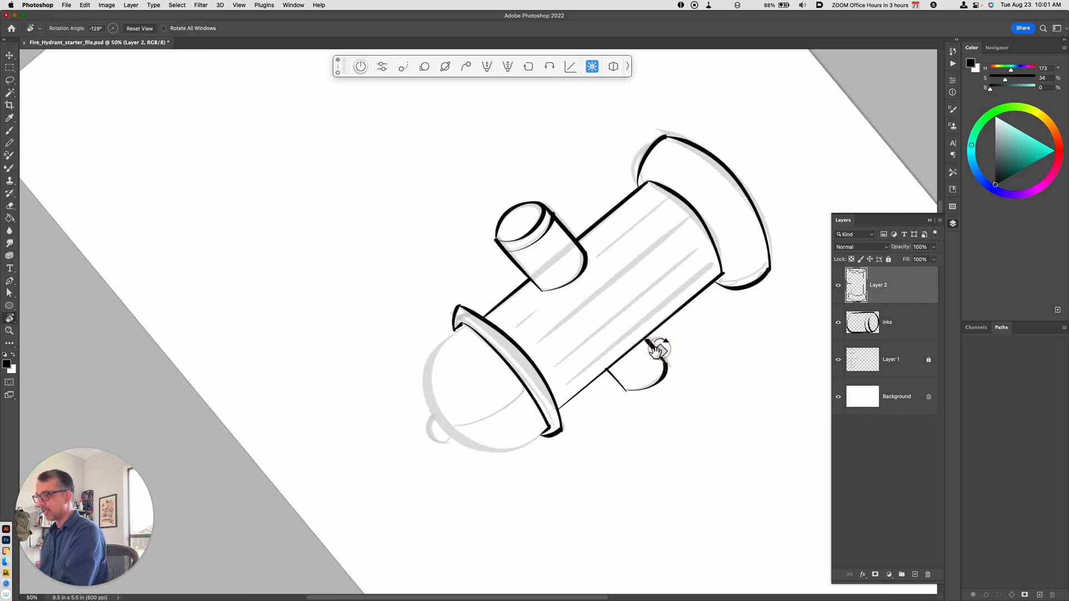
{"action": "mouse_move", "coordinate": [437, 418]}
{"action": "left_mouse_down"}
{"action": "mouse_move", "coordinate": [440, 348]}
{"action": "mouse_move", "coordinate": [452, 328]}
{"action": "mouse_move", "coordinate": [436, 408]}
{"action": "mouse_move", "coordinate": [456, 438]}
{"action": "left_mouse_up"}
{"action": "key", "text": "super+z"}
{"action": "key", "text": "super+z"}
{"action": "key", "text": "super+z"}
{"action": "mouse_move", "coordinate": [584, 465]}
{"action": "left_mouse_down"}
{"action": "mouse_move", "coordinate": [644, 458]}
{"action": "mouse_move", "coordinate": [620, 255]}
{"action": "mouse_move", "coordinate": [580, 385]}
{"action": "left_mouse_up"}
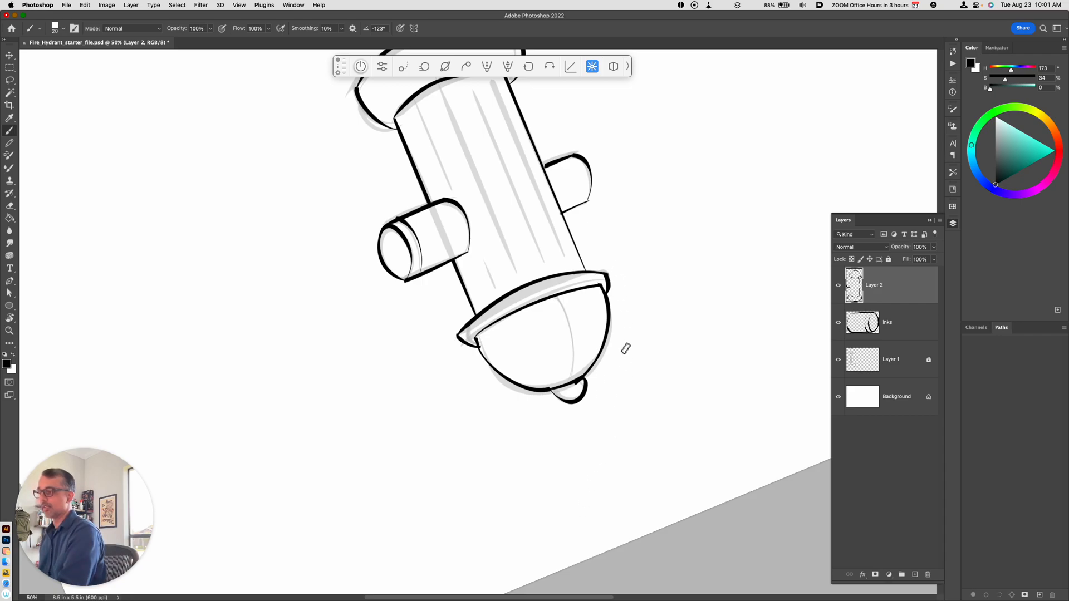
{"action": "left_click_drag", "start_coordinate": [655, 369], "coordinate": [596, 494]}
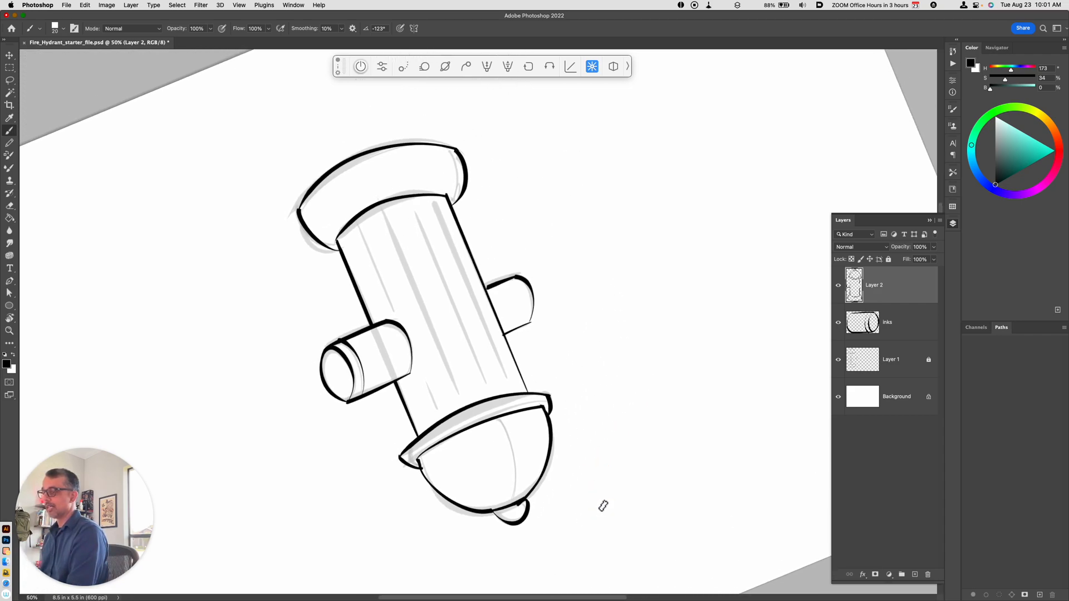
{"action": "key", "text": "Escape"}
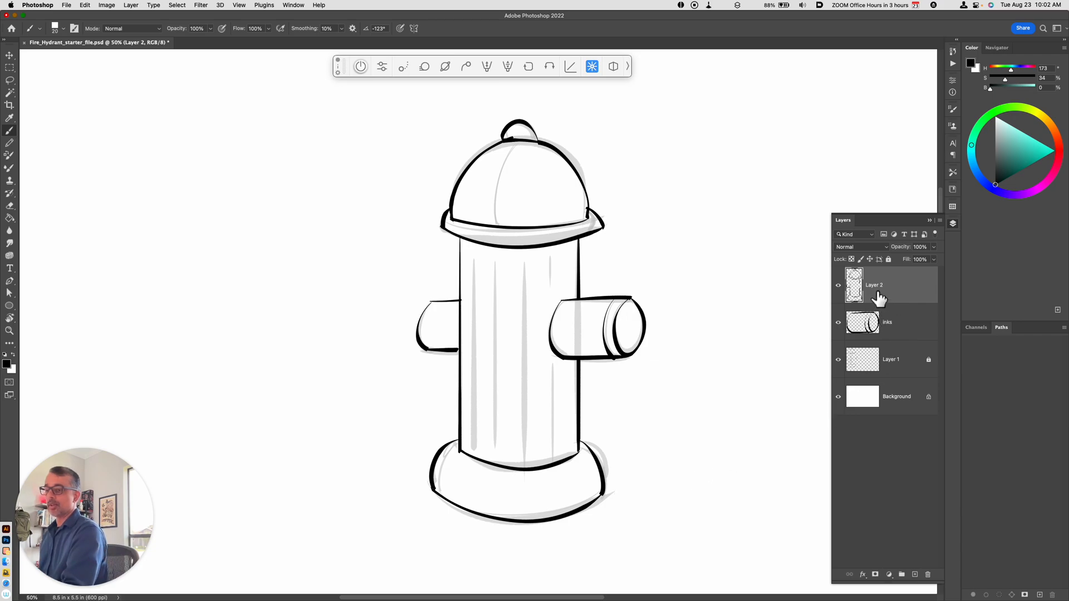
Step: Toggle Layer 2's visibility to check its strokes and merge it with the inks layer
{"action": "left_click", "coordinate": [837, 286]}
{"action": "left_click", "coordinate": [838, 287]}
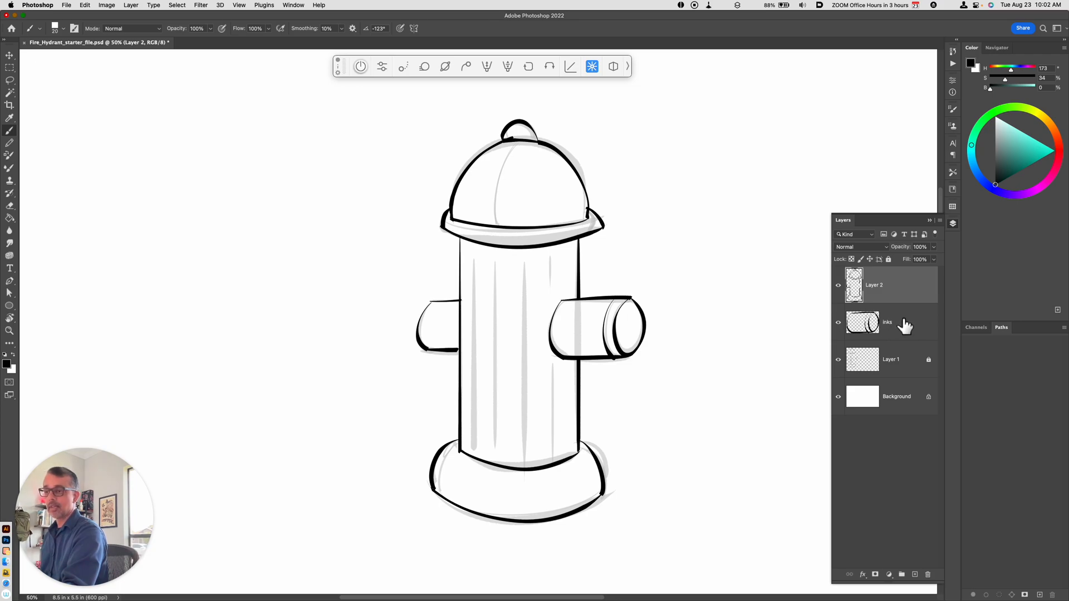
{"action": "left_click", "coordinate": [891, 336], "text": "shift"}
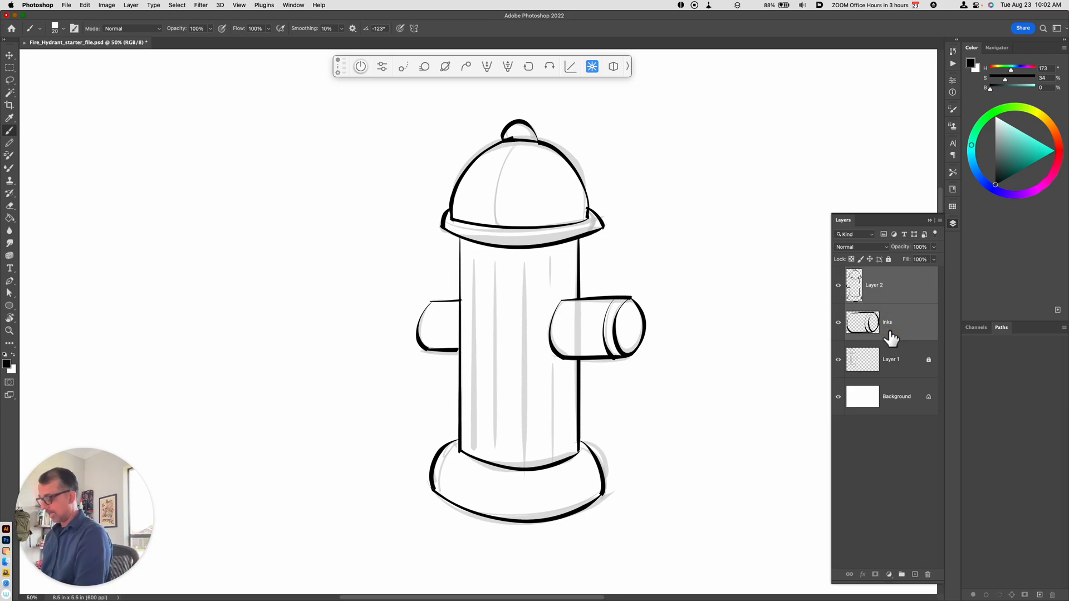
{"action": "key", "text": "super+e"}
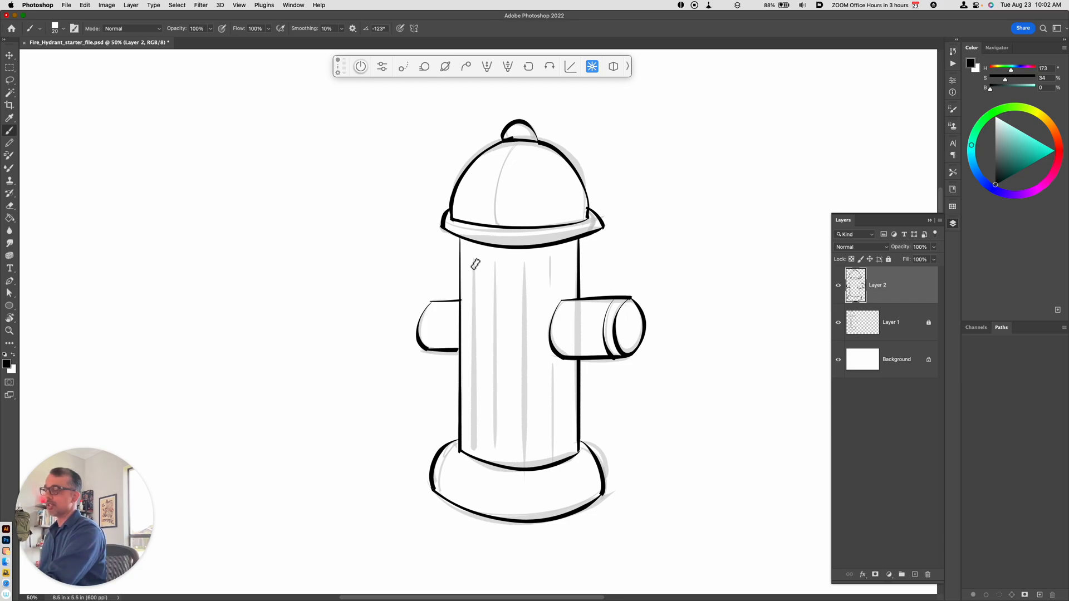
Step: Ink a narrow vertical groove with rounded ends over the leftmost sketch line on the barrel
{"action": "left_click_drag", "start_coordinate": [471, 263], "coordinate": [476, 262]}
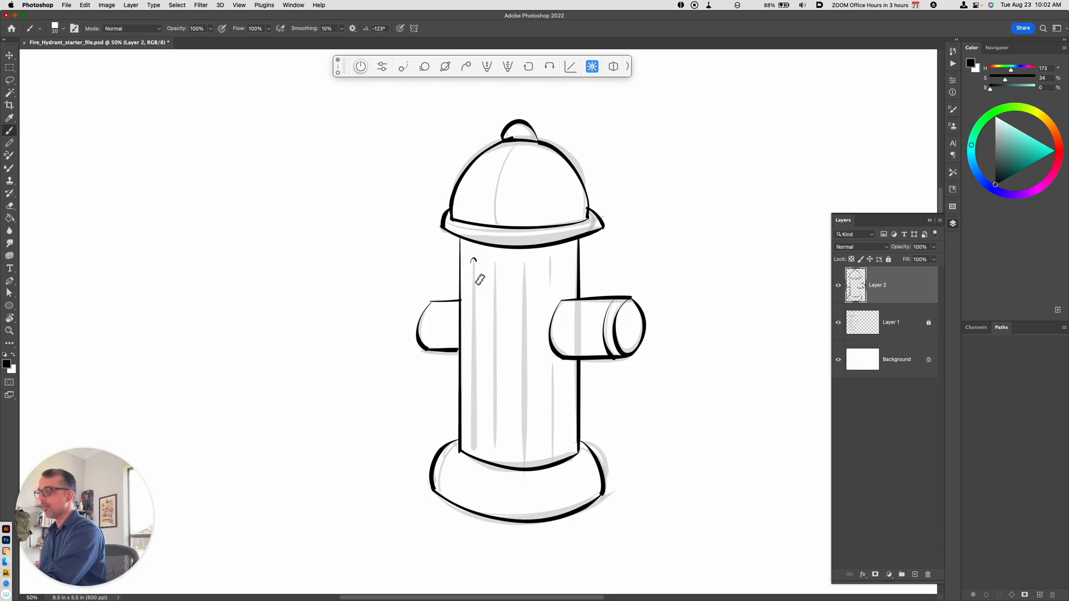
{"action": "left_click_drag", "start_coordinate": [473, 266], "coordinate": [470, 449]}
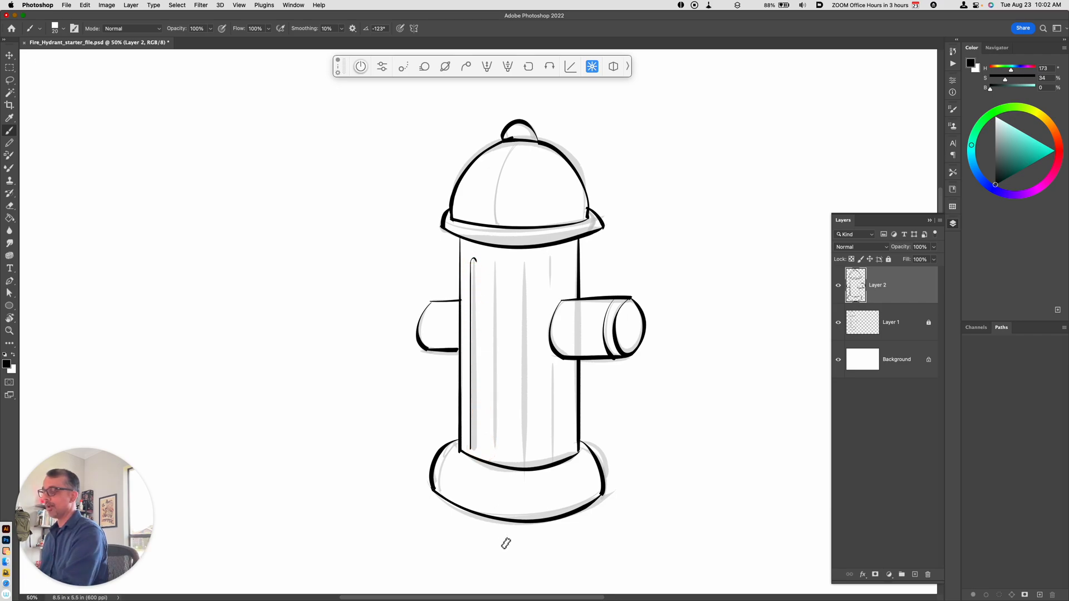
{"action": "mouse_move", "coordinate": [509, 589]}
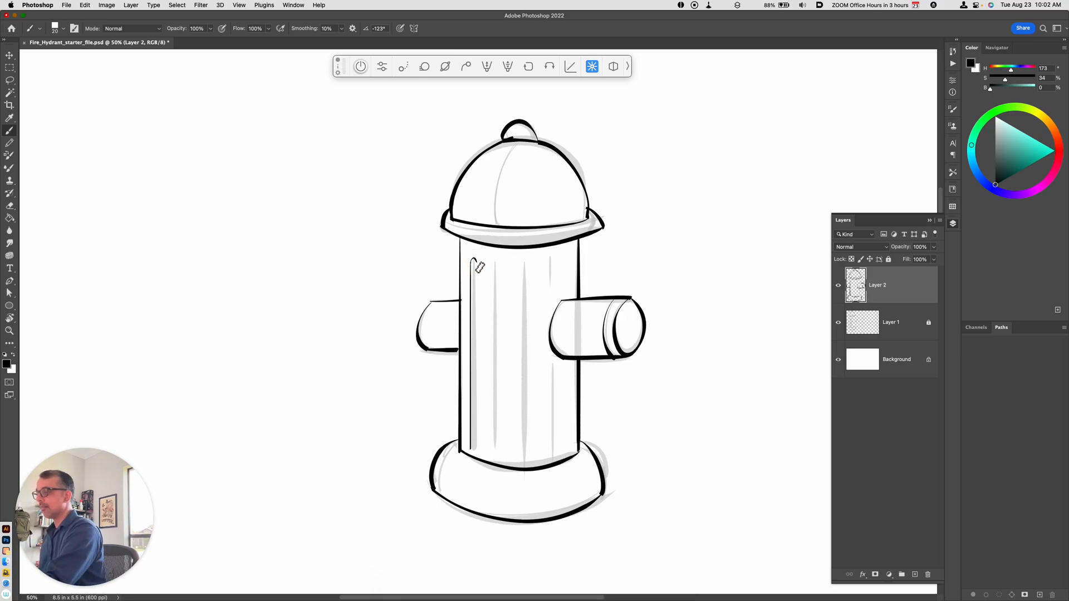
{"action": "left_click_drag", "start_coordinate": [476, 273], "coordinate": [475, 443]}
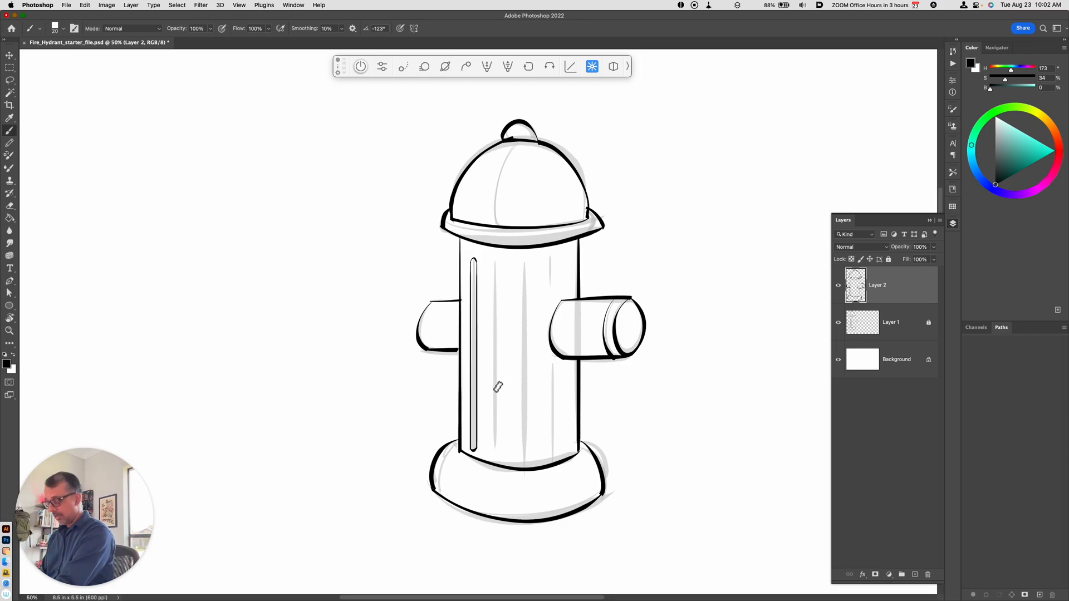
Step: Lasso the inked groove, copy it to a new layer and place the copy over the barrel's second sketch line
{"action": "key", "text": "l"}
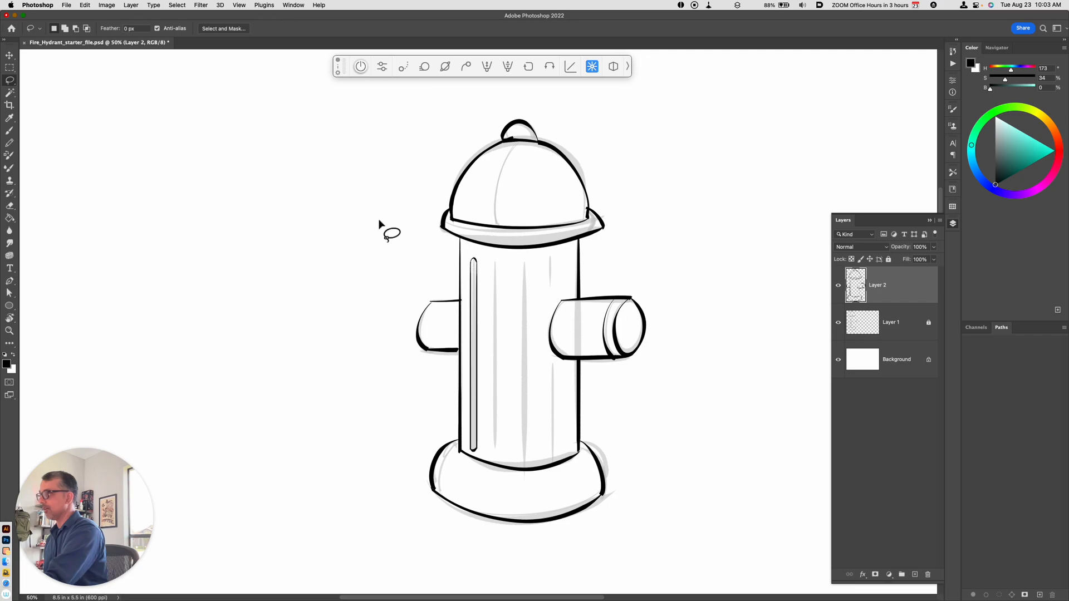
{"action": "right_click", "coordinate": [10, 81]}
{"action": "left_click", "coordinate": [60, 80]}
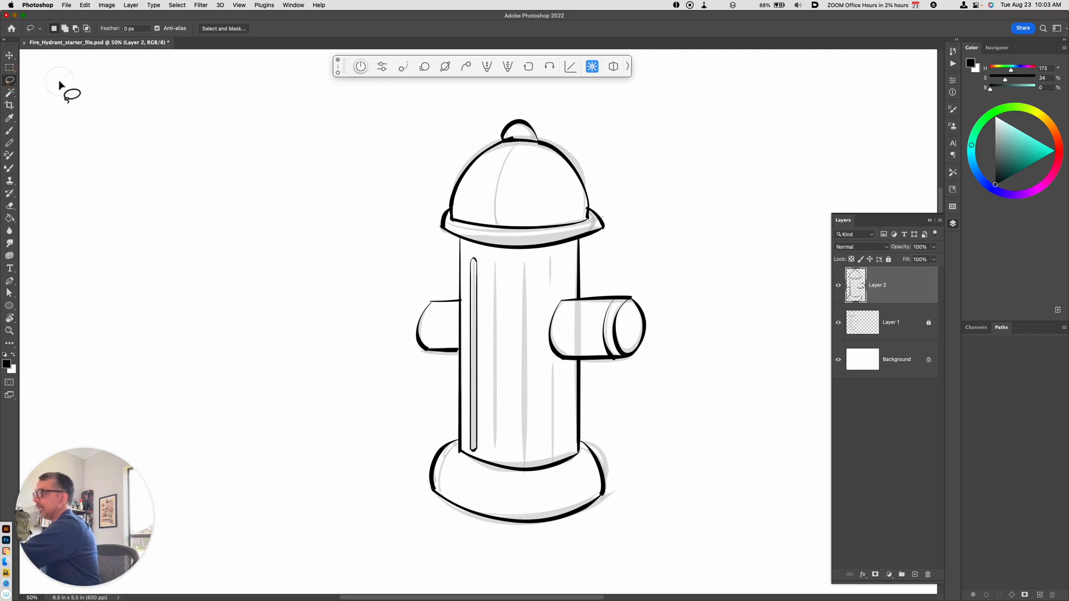
{"action": "mouse_move", "coordinate": [470, 251]}
{"action": "left_mouse_down"}
{"action": "mouse_move", "coordinate": [494, 318]}
{"action": "mouse_move", "coordinate": [488, 435]}
{"action": "mouse_move", "coordinate": [477, 456]}
{"action": "mouse_move", "coordinate": [463, 440]}
{"action": "mouse_move", "coordinate": [470, 252]}
{"action": "left_mouse_up"}
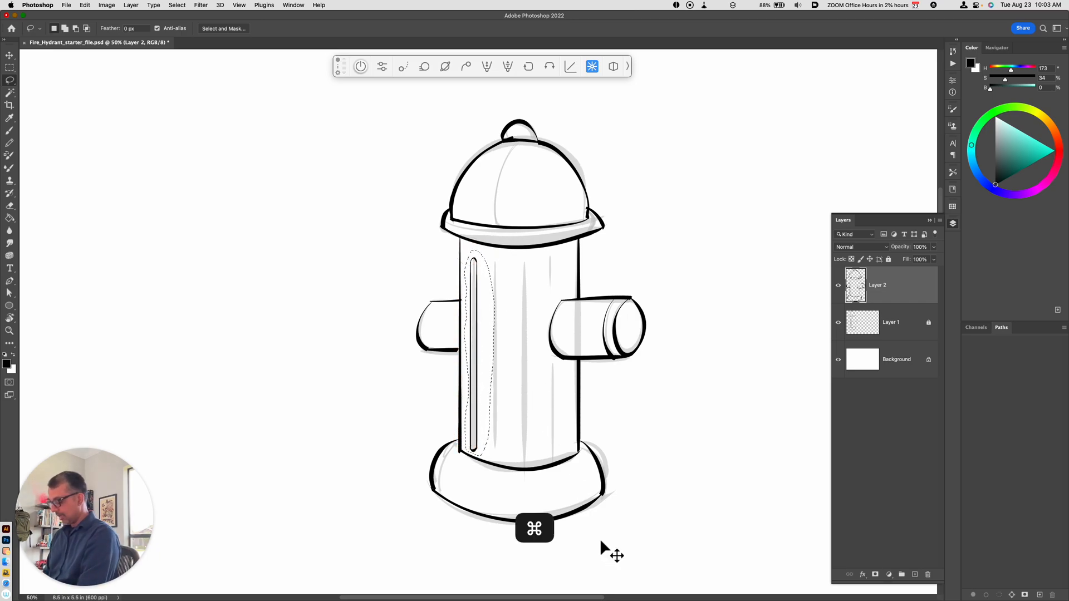
{"action": "key", "text": "super+c"}
{"action": "key", "text": "super+v"}
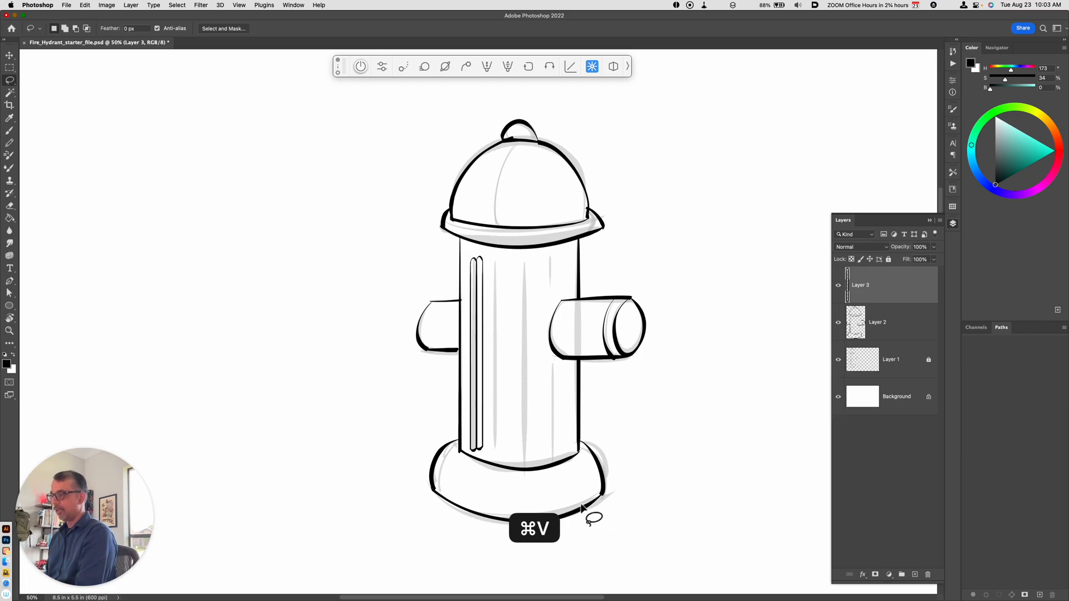
{"action": "key", "text": "v"}
{"action": "left_click_drag", "start_coordinate": [481, 433], "coordinate": [500, 440]}
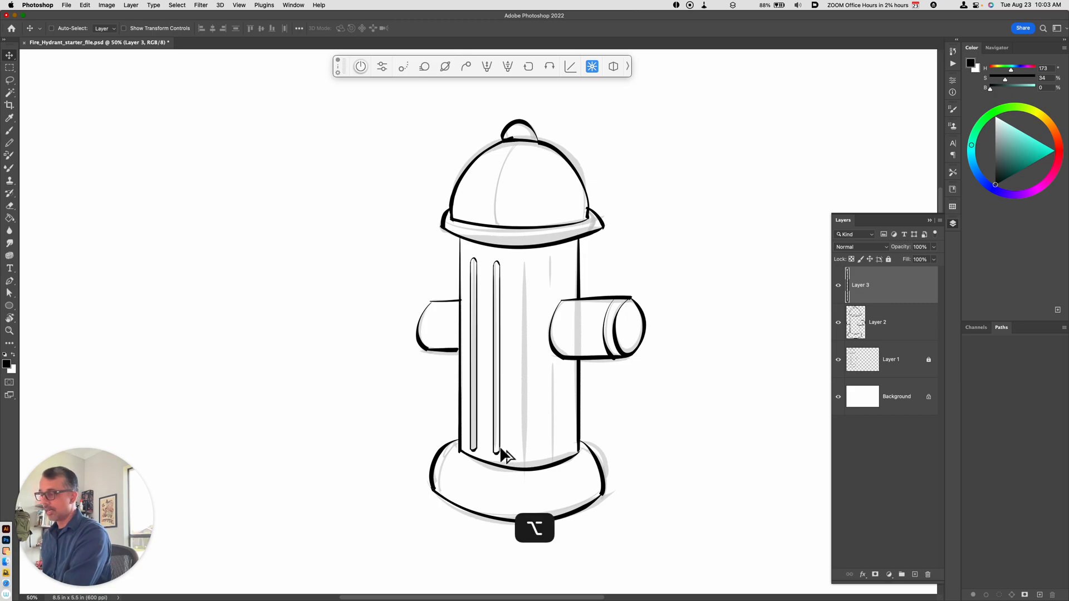
Step: Duplicate the groove twice across the barrel and adjust the middle copies so the four grooves are evenly spaced
{"action": "left_click_drag", "start_coordinate": [501, 452], "coordinate": [557, 452]}
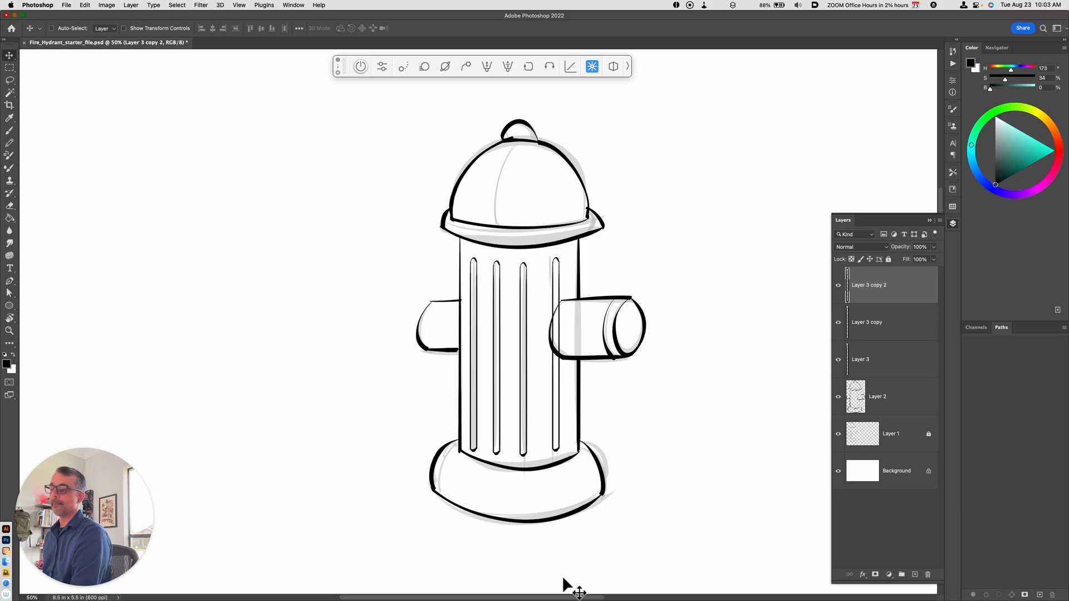
{"action": "left_click", "coordinate": [871, 325]}
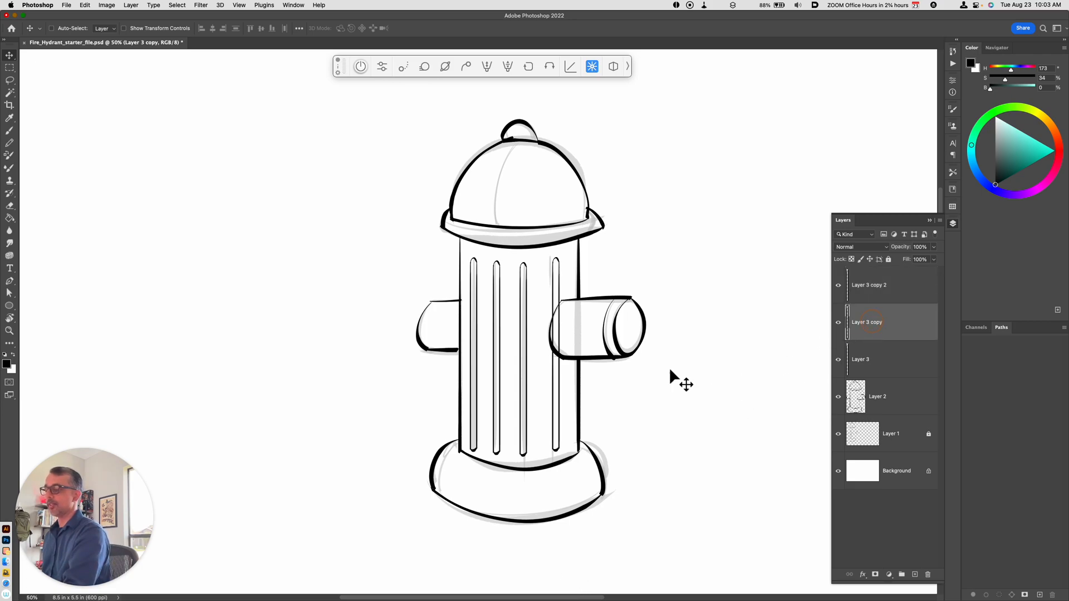
{"action": "left_click_drag", "start_coordinate": [533, 430], "coordinate": [513, 437]}
{"action": "left_click", "coordinate": [866, 367]}
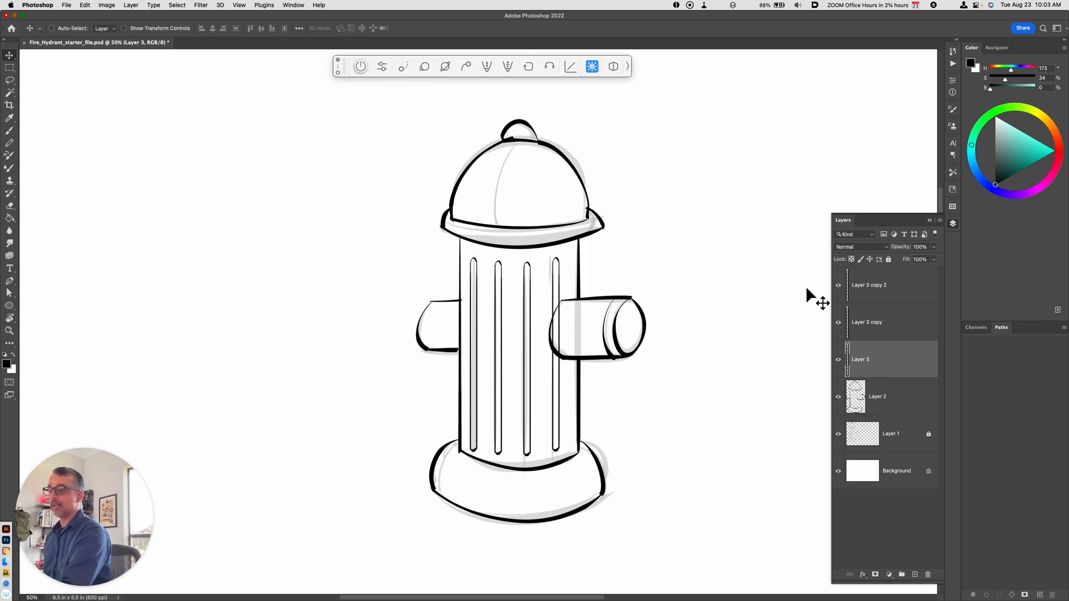
Step: On the Layer 3 copy 2 layer, lasso and cut out the part of the rightmost groove crossing the right nozzle
{"action": "left_click", "coordinate": [855, 289]}
{"action": "left_click", "coordinate": [838, 286]}
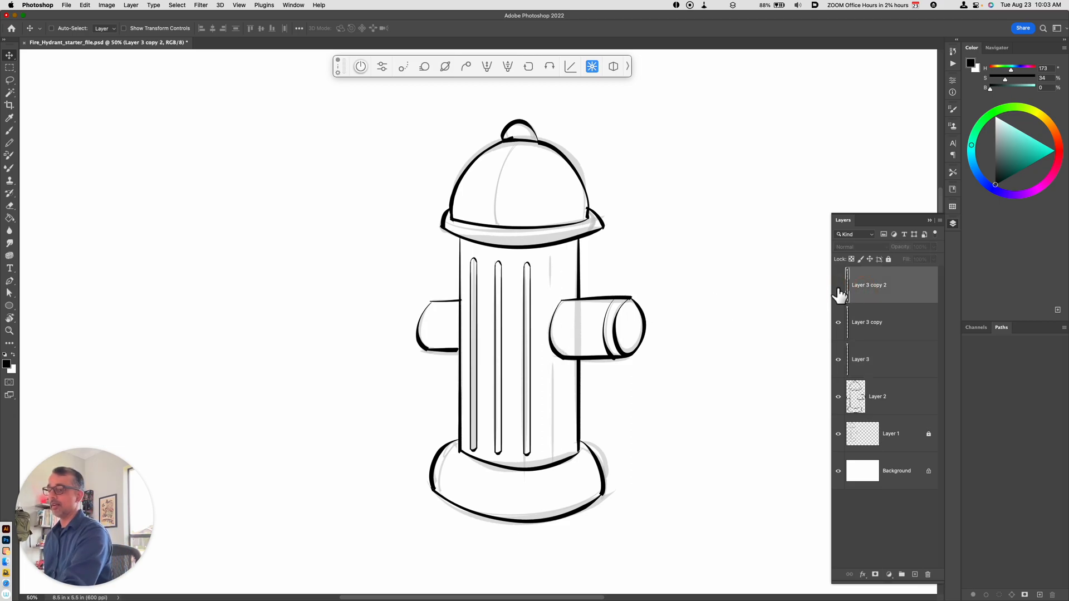
{"action": "left_click", "coordinate": [838, 285]}
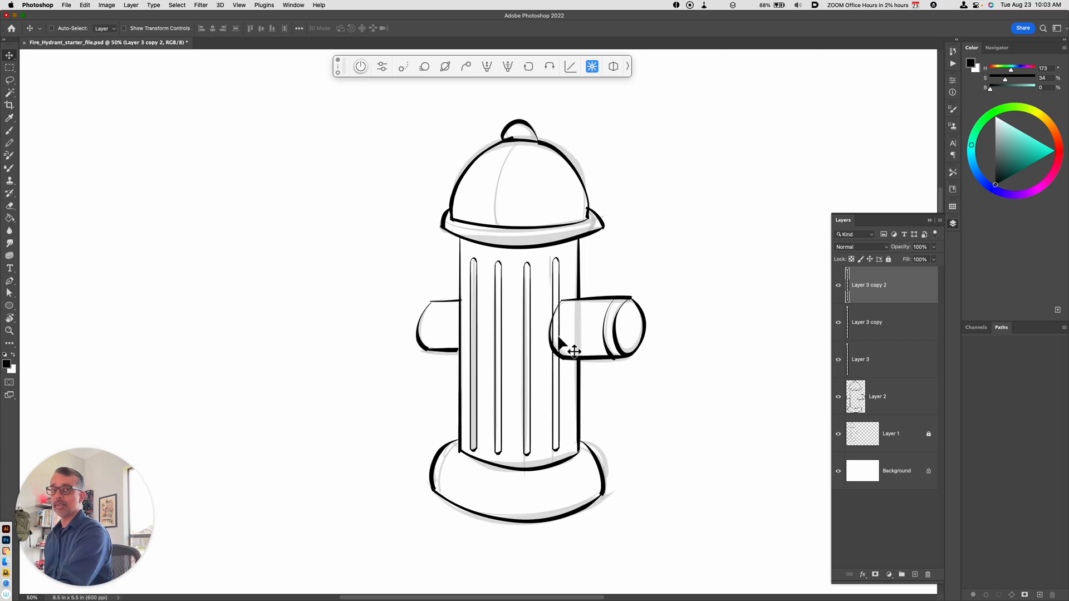
{"action": "key", "text": "l"}
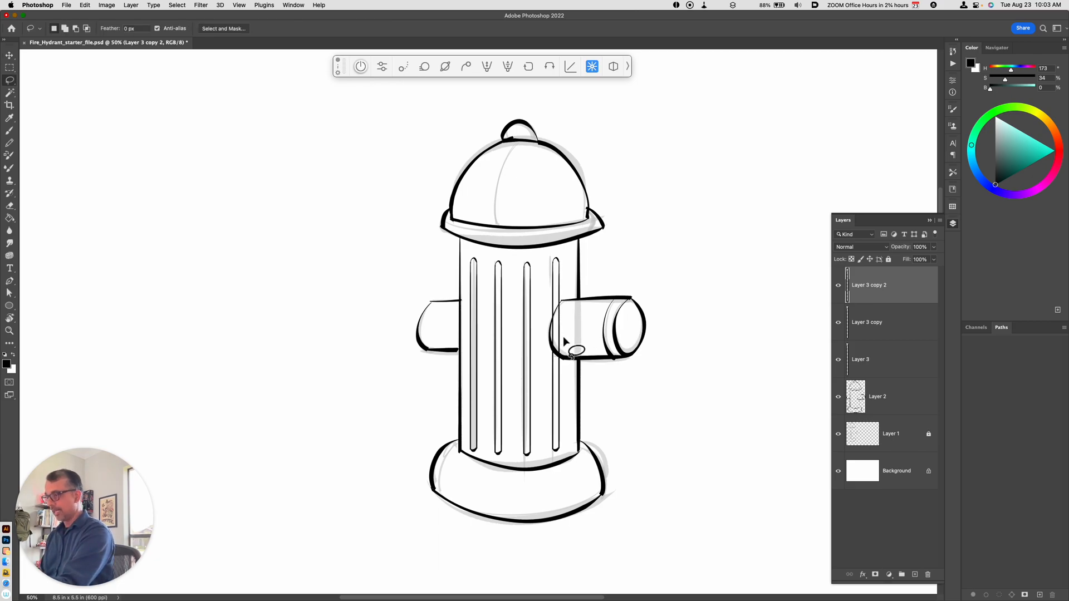
{"action": "mouse_move", "coordinate": [551, 320]}
{"action": "left_mouse_down"}
{"action": "mouse_move", "coordinate": [563, 306]}
{"action": "mouse_move", "coordinate": [568, 358]}
{"action": "mouse_move", "coordinate": [556, 353]}
{"action": "mouse_move", "coordinate": [557, 311]}
{"action": "left_mouse_up"}
{"action": "key", "text": "super+x"}
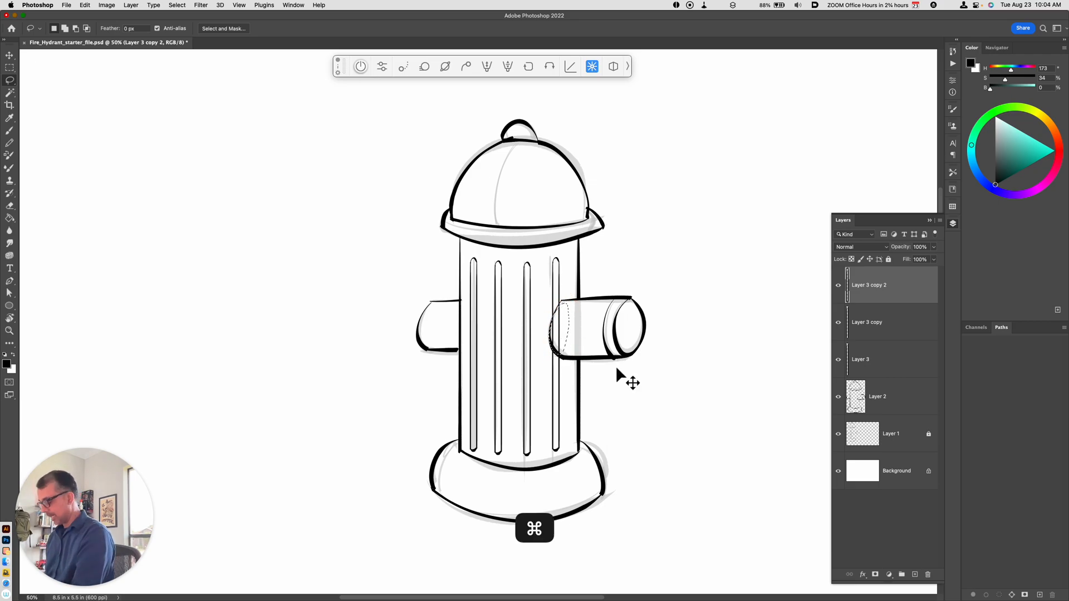